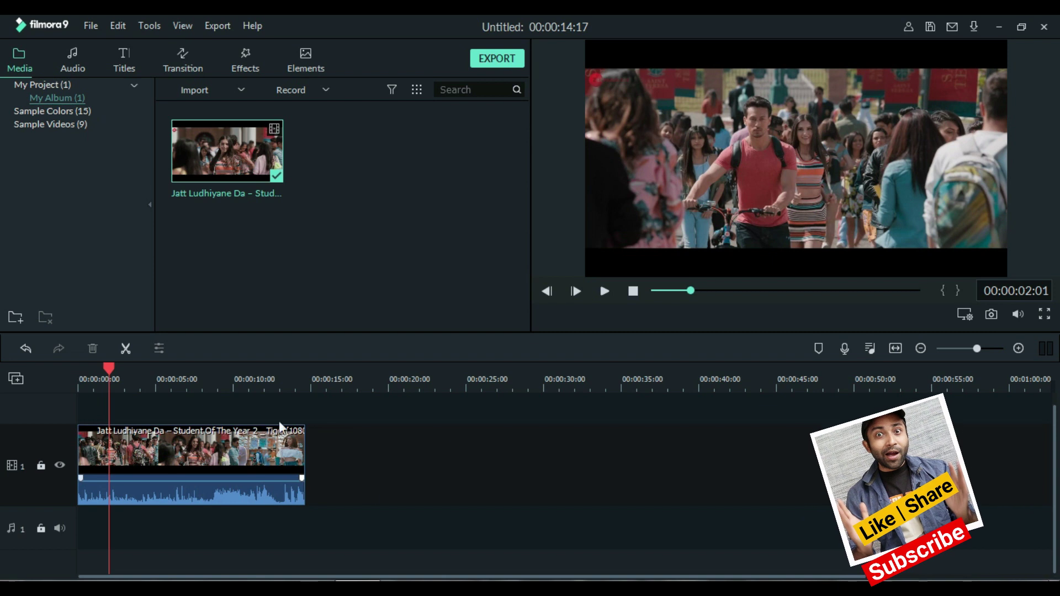
- Save the project to the desktop as test123 and check its file there
left_click(90, 25)
left_click(114, 154)
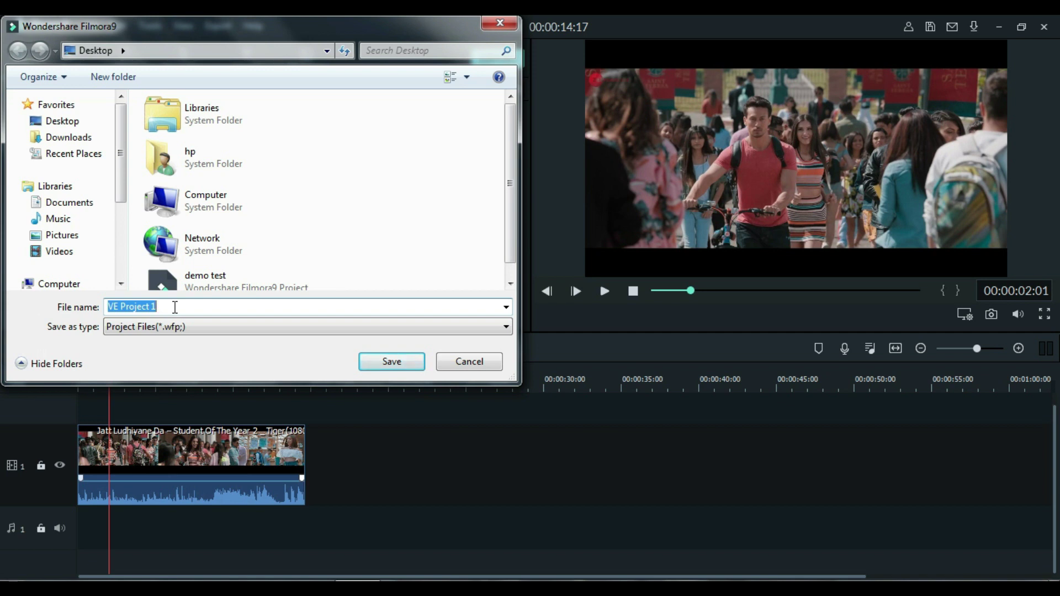
type("test")
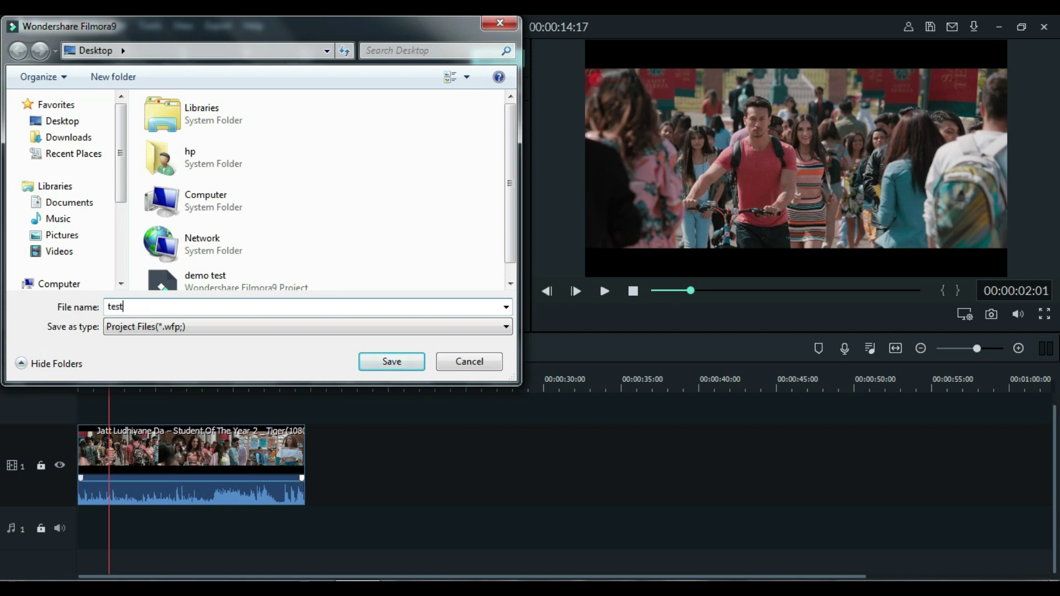
type("123")
left_click(392, 362)
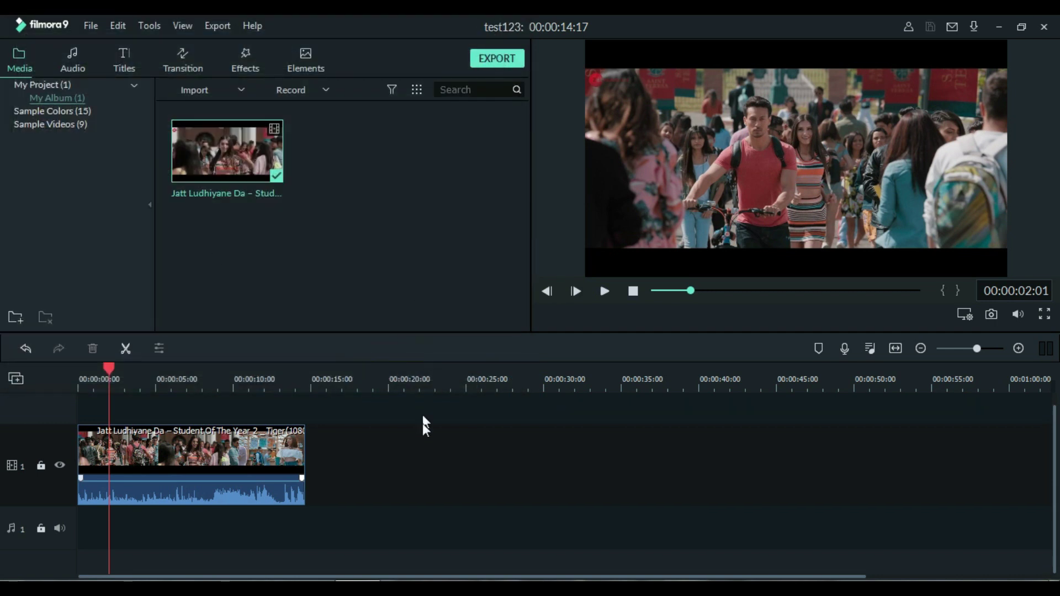
left_click(998, 26)
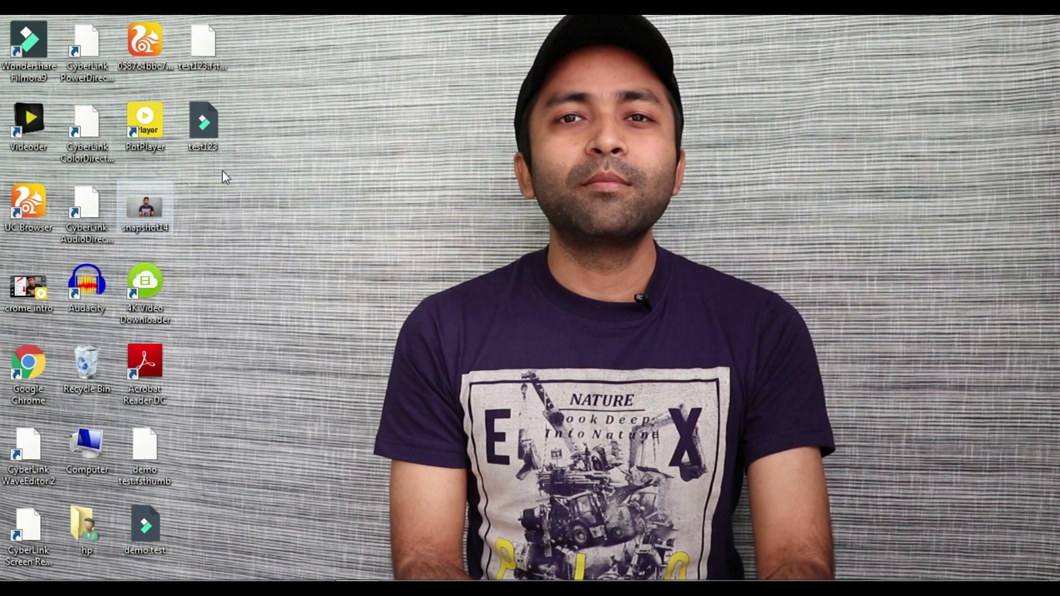
left_click_drag(203, 118, 221, 135)
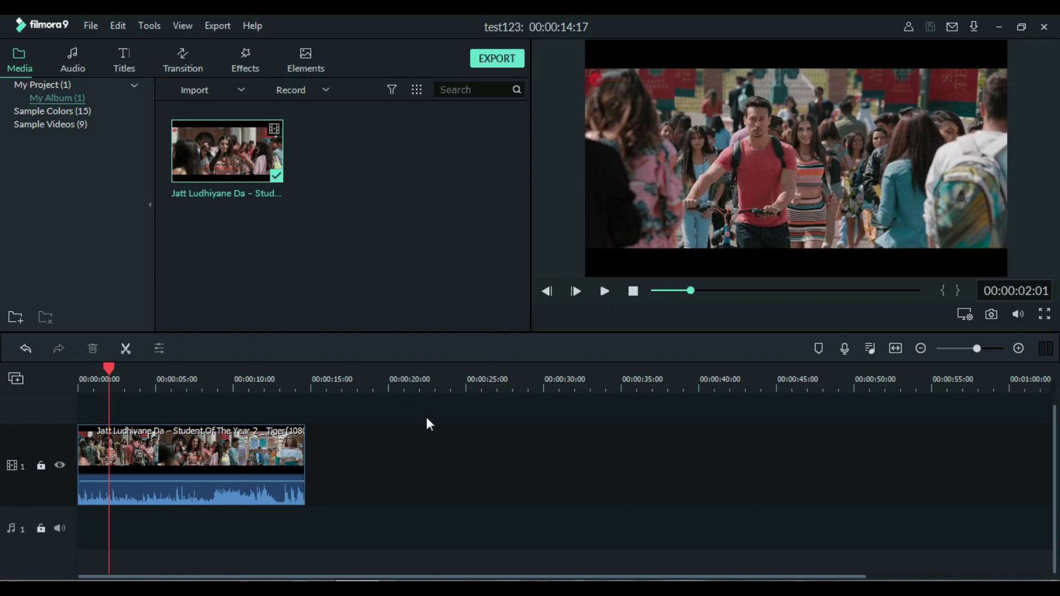
- Add a second copy of the clip after the first on video track 1, split it at 00:00:20:11 and delete the remainder
left_click_drag(205, 152, 329, 465)
left_click(394, 380)
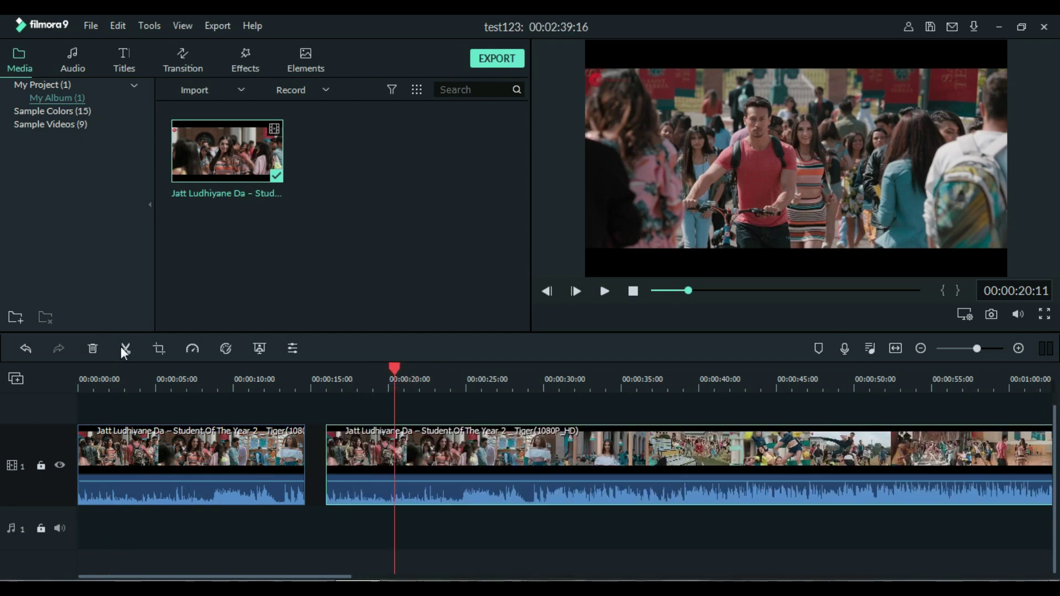
left_click(525, 454)
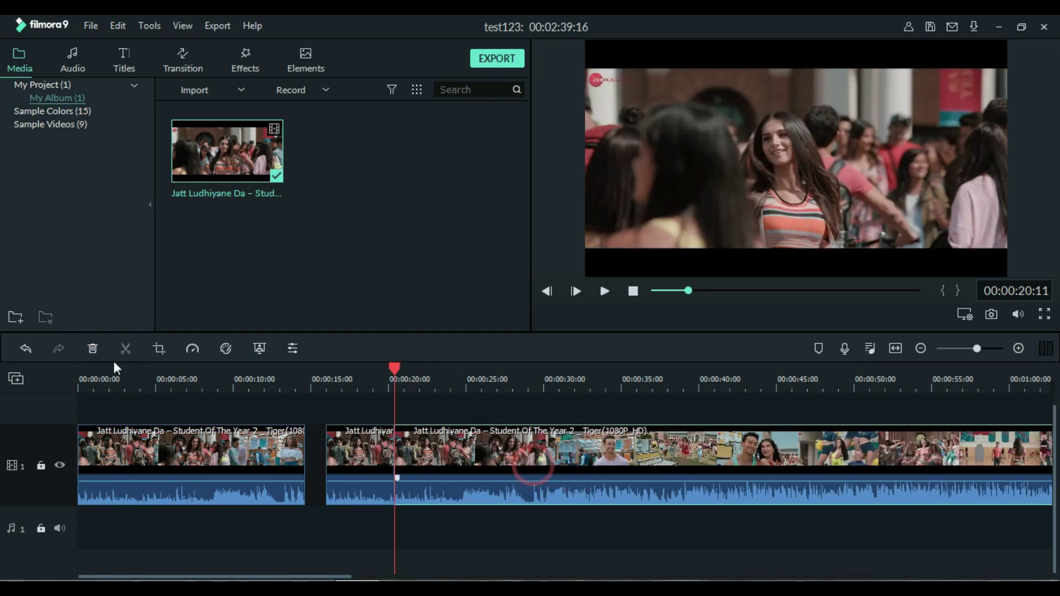
left_click(92, 348)
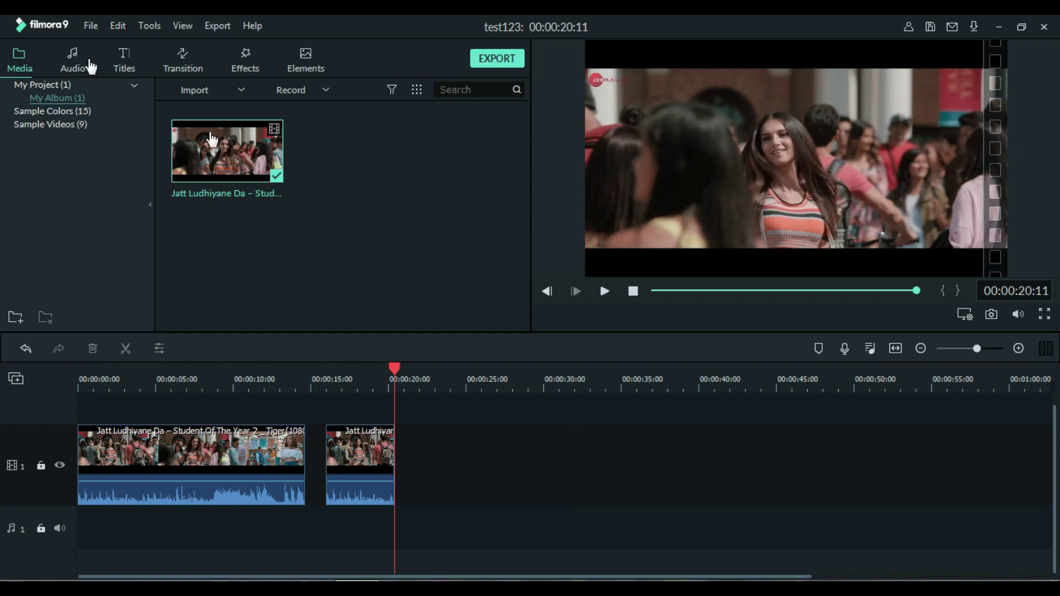
- Save the edited project to its existing file and show the desktop
left_click(90, 26)
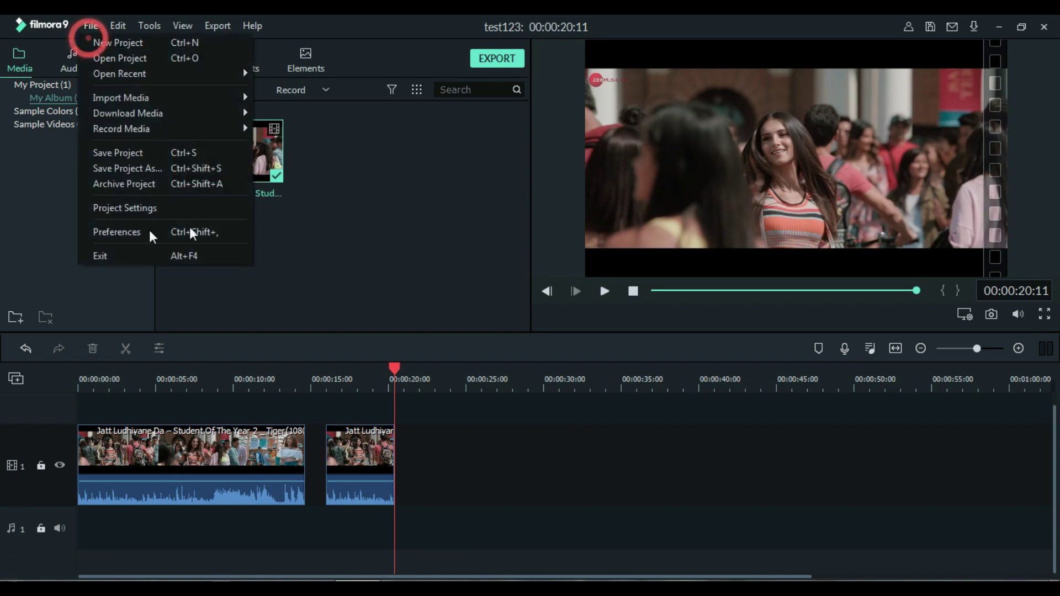
left_click(136, 157)
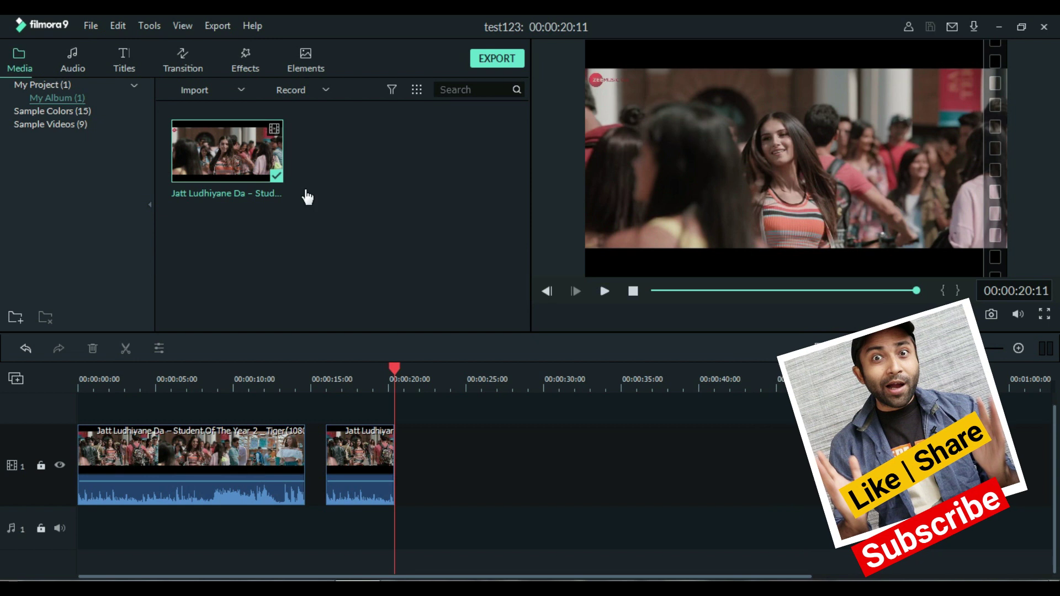
left_click(995, 25)
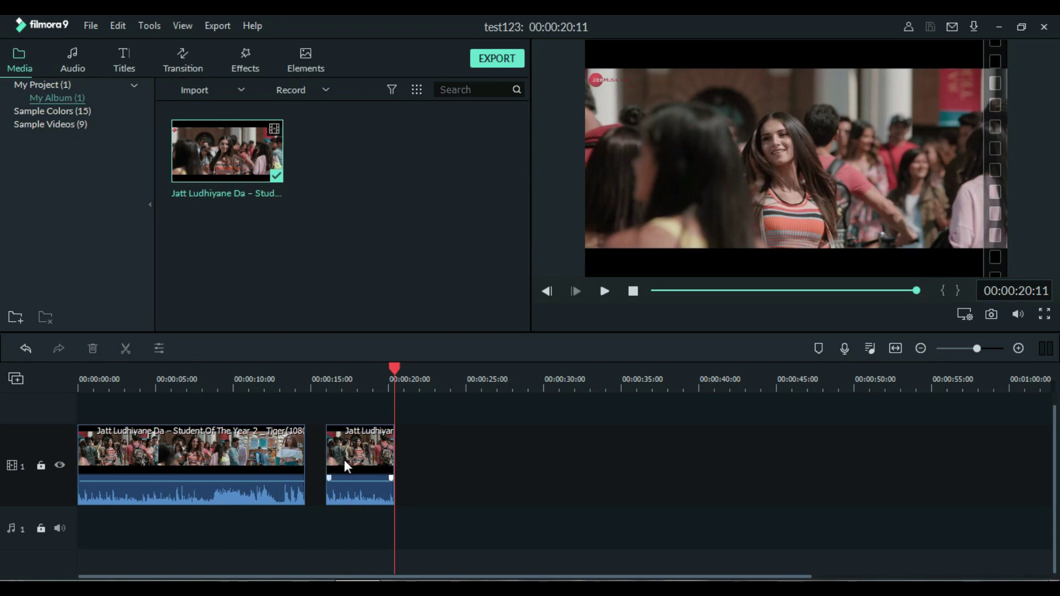
- Add a third copy of the clip after the second on video track 1, split it at 00:00:28:06 and delete the remainder
mouse_move(392, 475)
left_click_drag(189, 166, 425, 455)
left_click(515, 379)
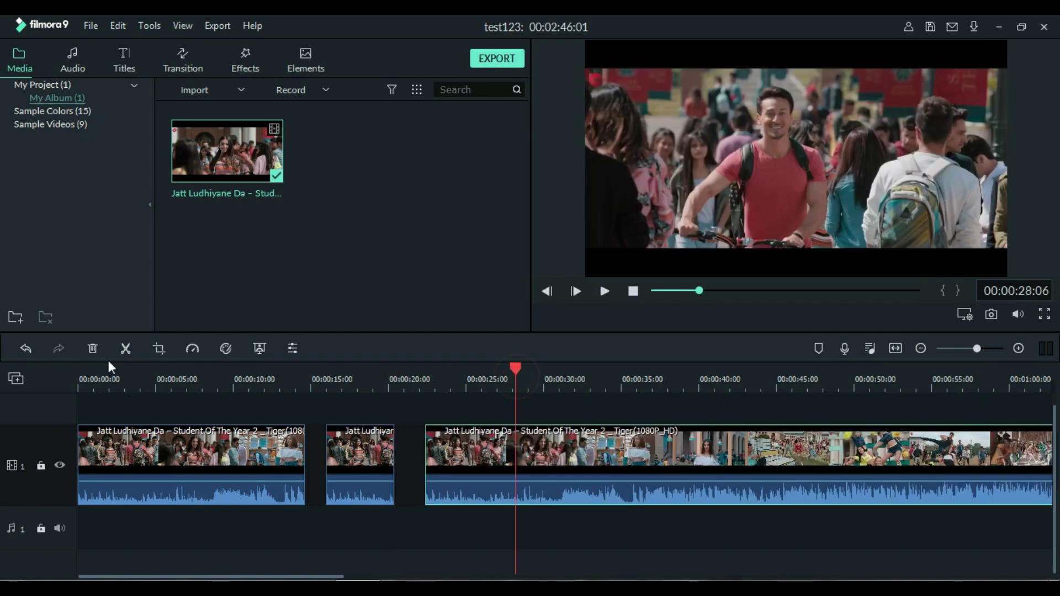
left_click(133, 346)
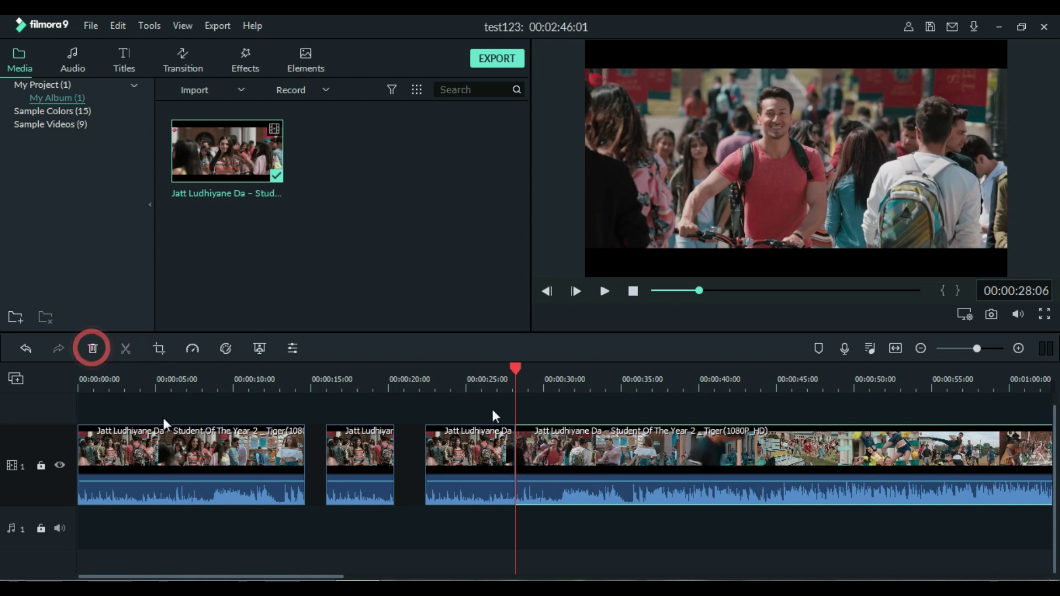
key("Delete")
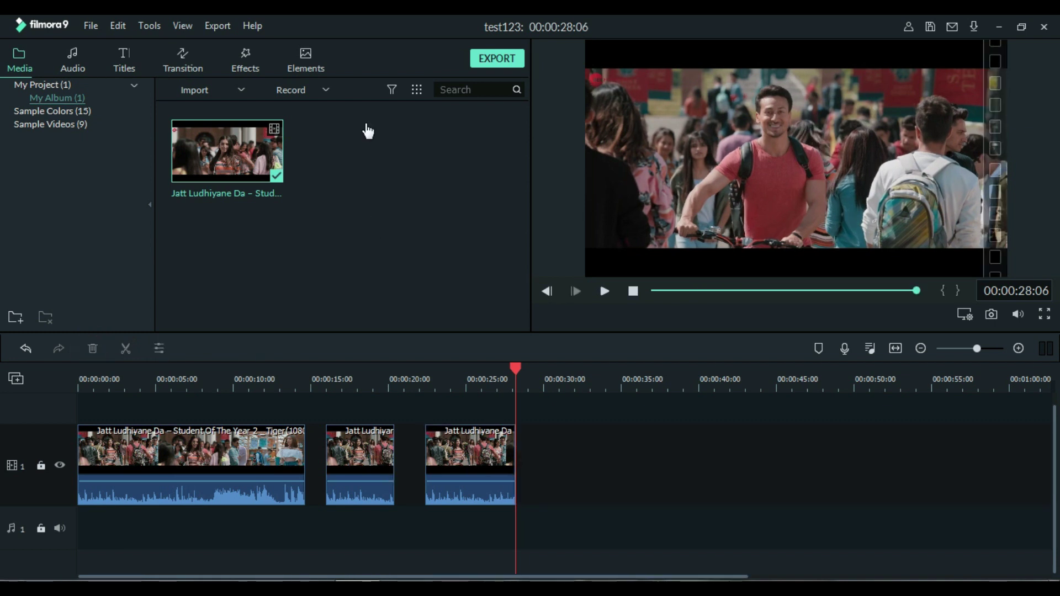
- Check the project files on the desktop and return to the Filmora9 window
left_click(997, 29)
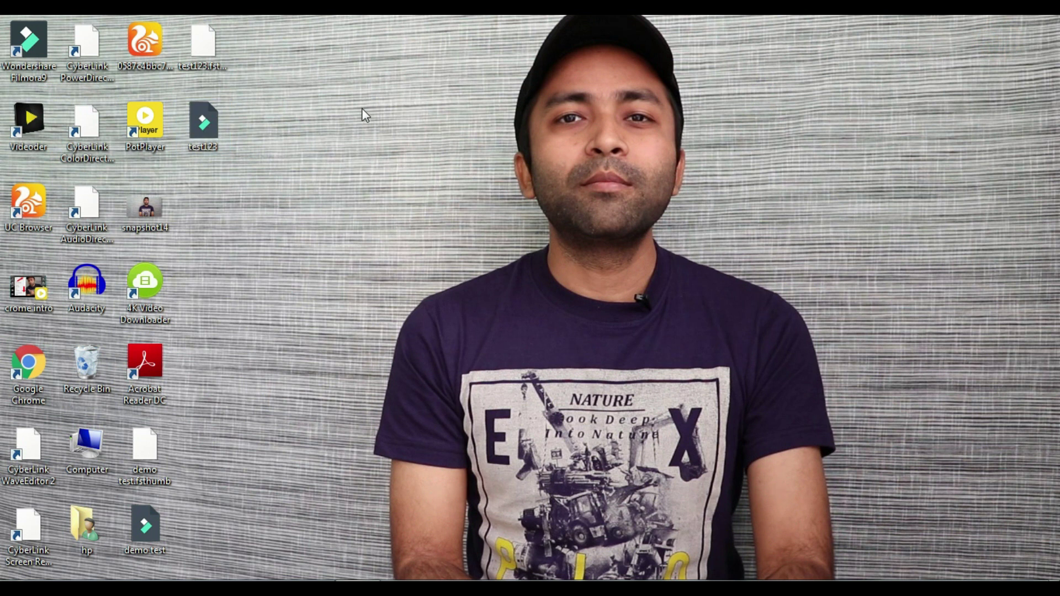
mouse_move(357, 589)
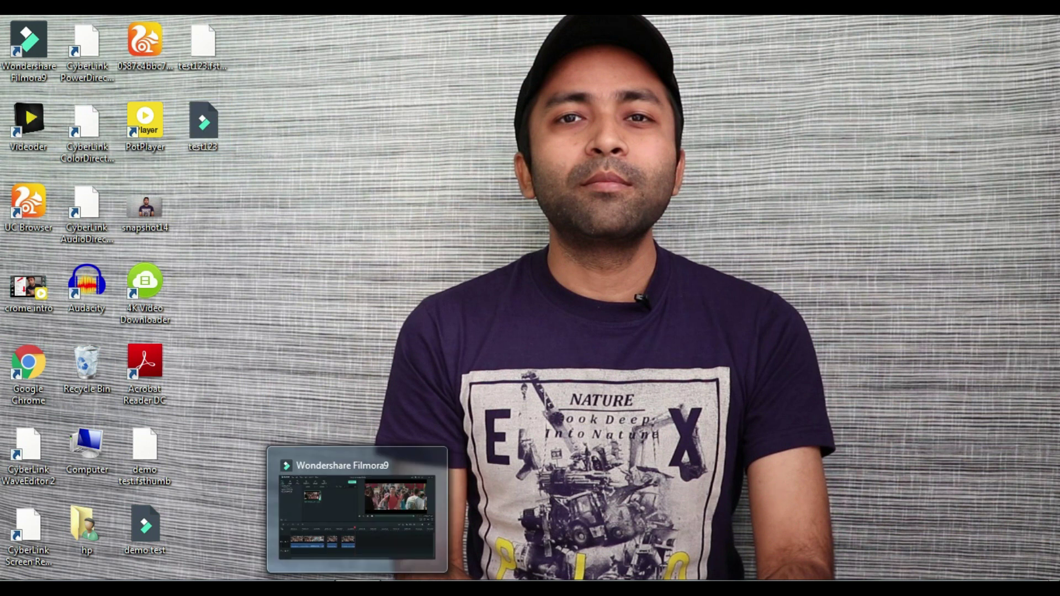
left_click(357, 514)
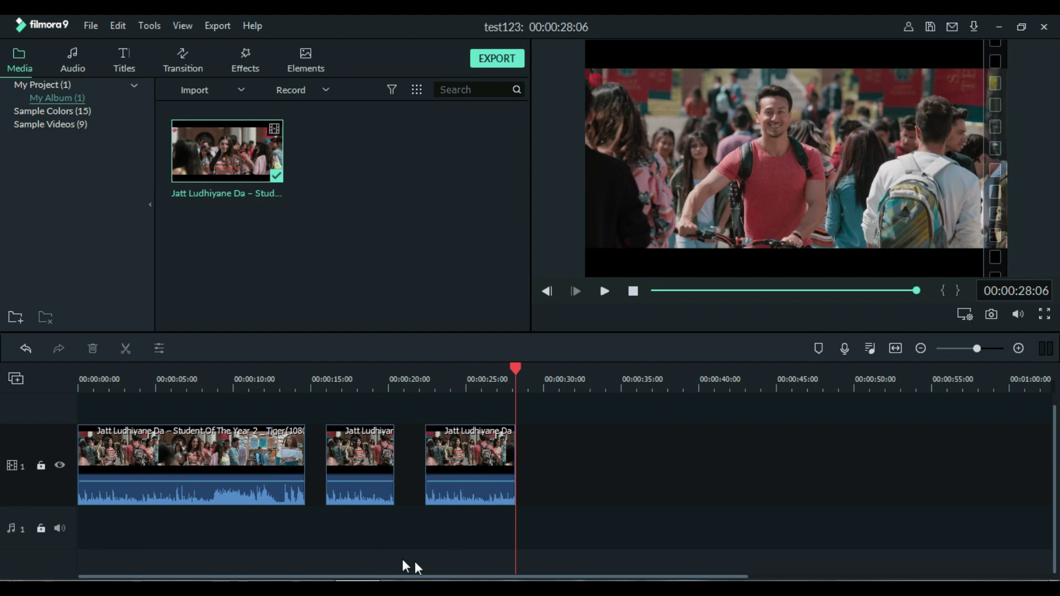
left_click(90, 27)
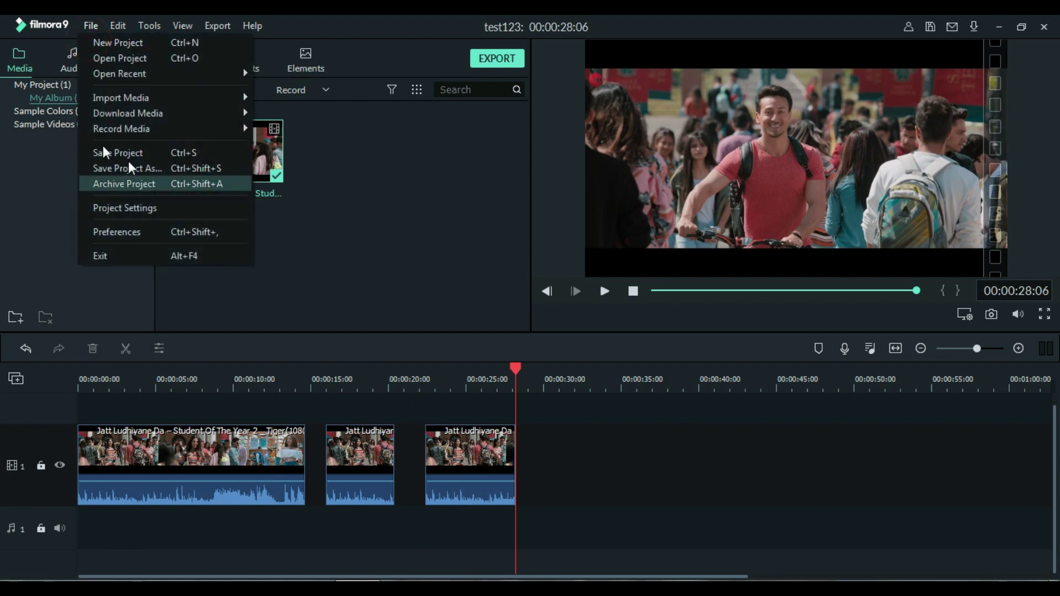
left_click(507, 313)
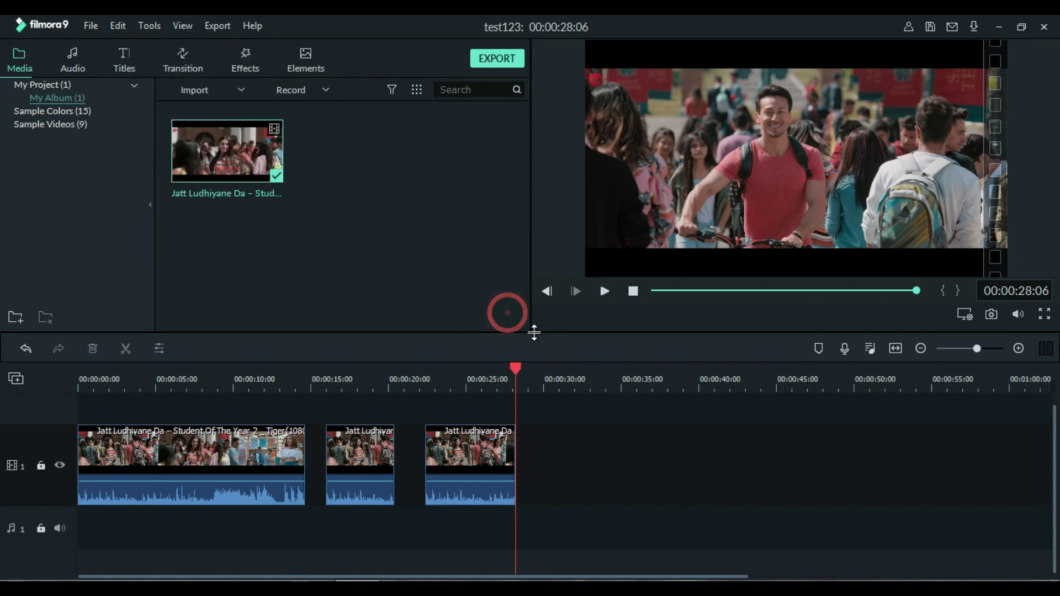
left_click(999, 27)
- Save a separate copy of the project on the desktop under the name test99999
left_click(91, 25)
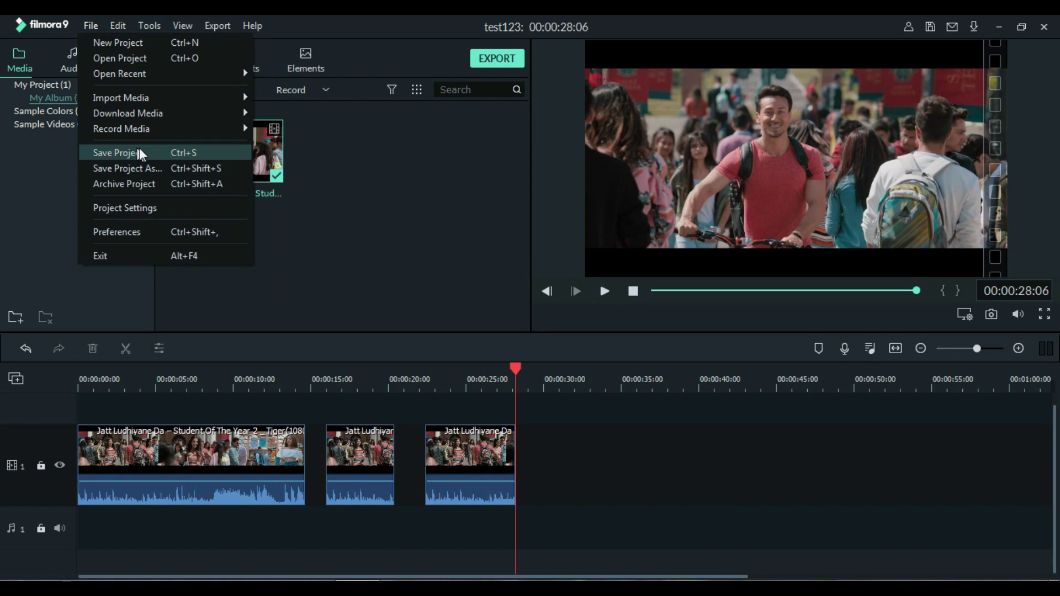
left_click(180, 168)
double_click(172, 305)
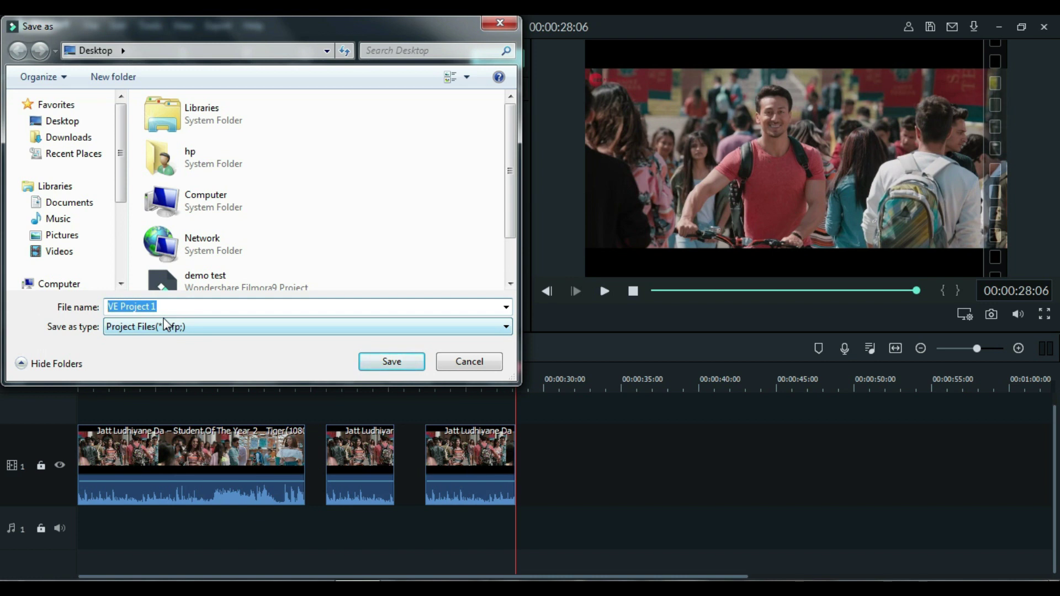
type("test")
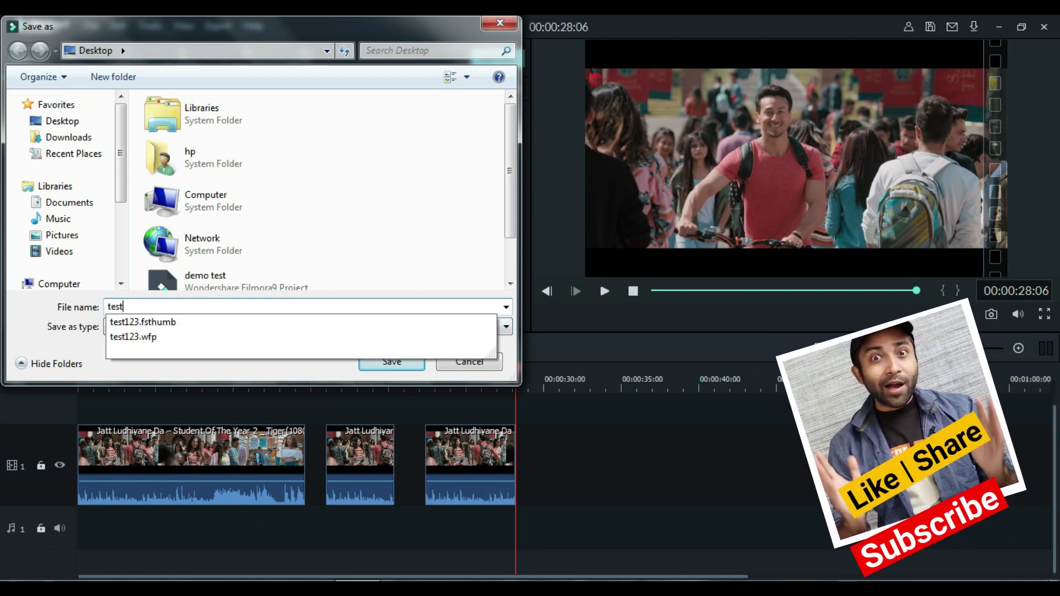
type("99999")
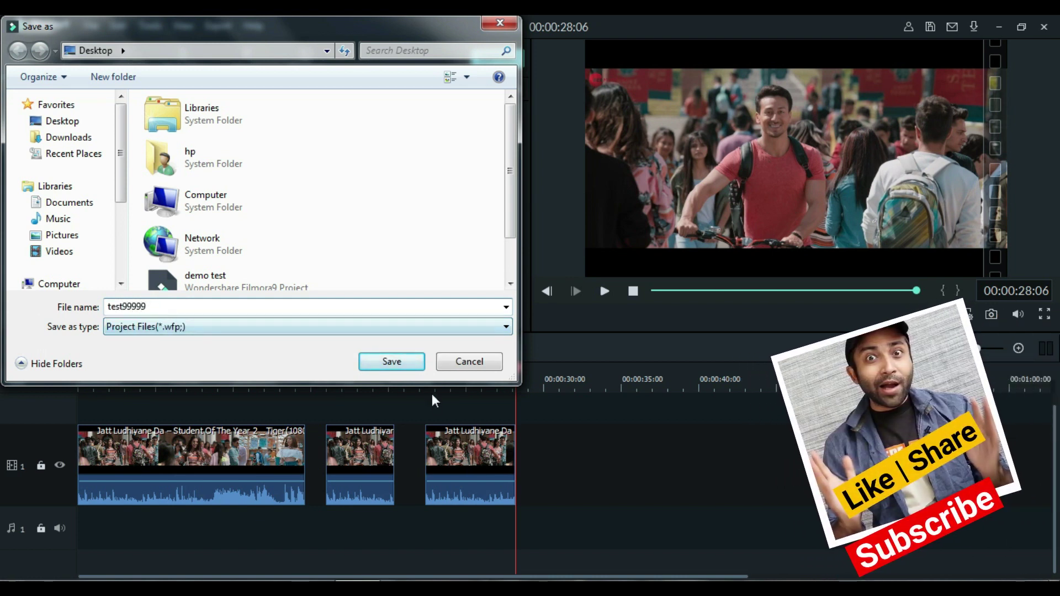
left_click(391, 362)
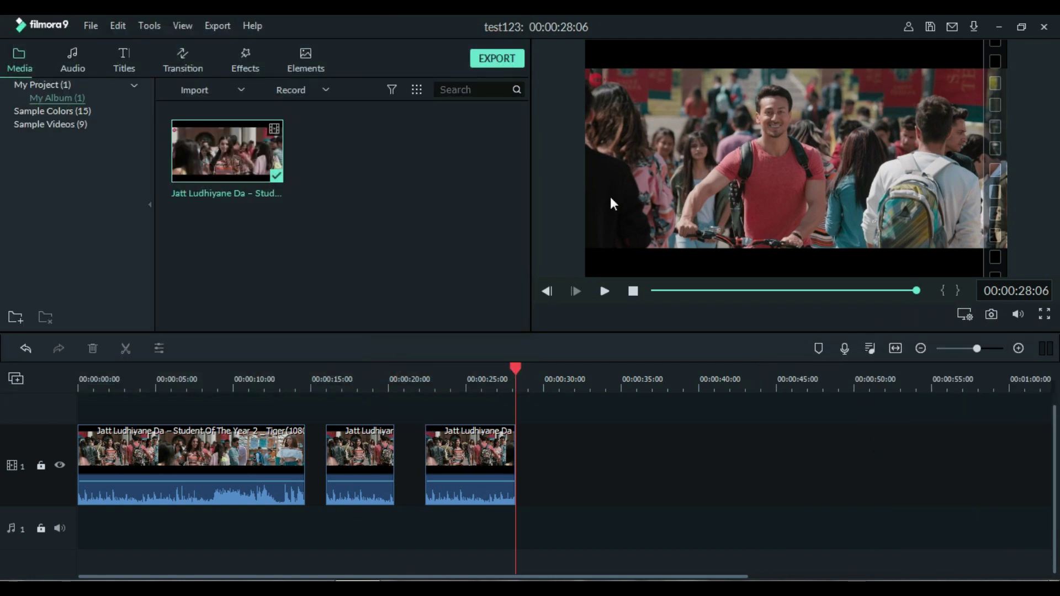
- Show the desktop and place the test123 and test99999 project files side by side in its empty area
left_click(999, 26)
left_click_drag(217, 135, 334, 135)
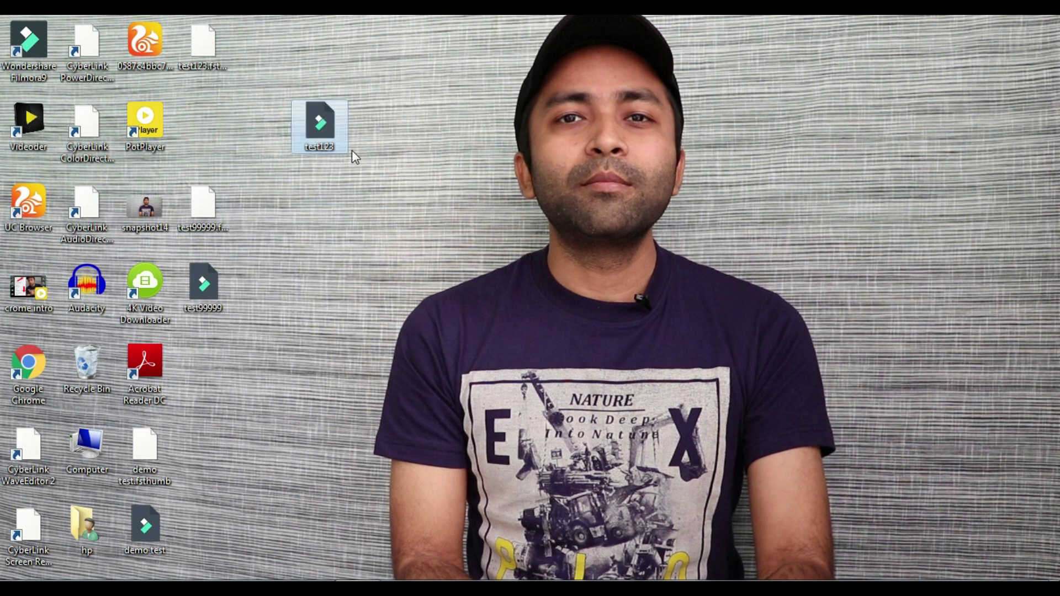
left_click(348, 206)
left_click_drag(204, 284, 437, 125)
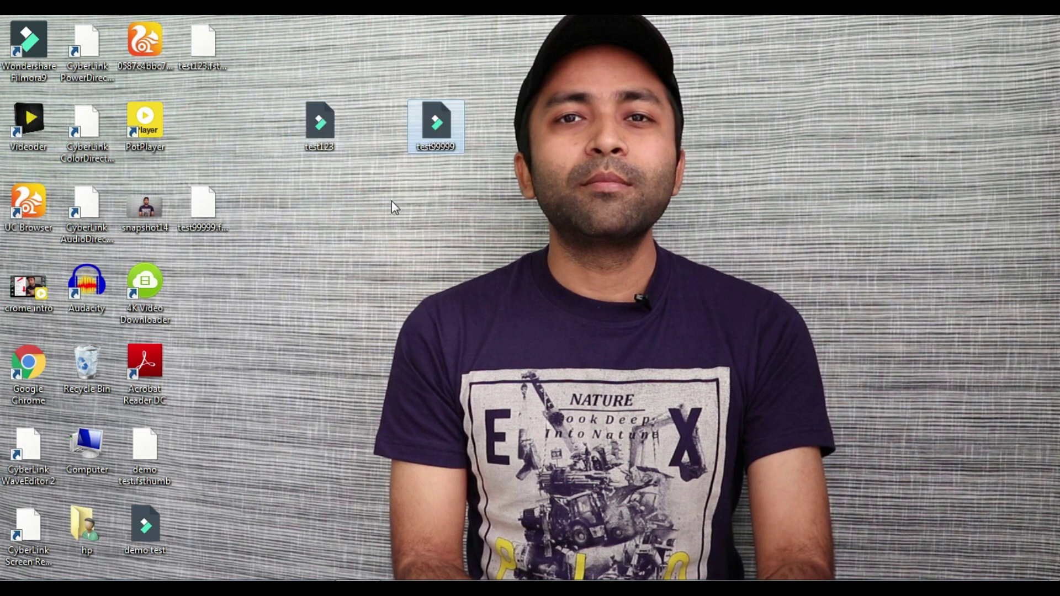
left_click(415, 208)
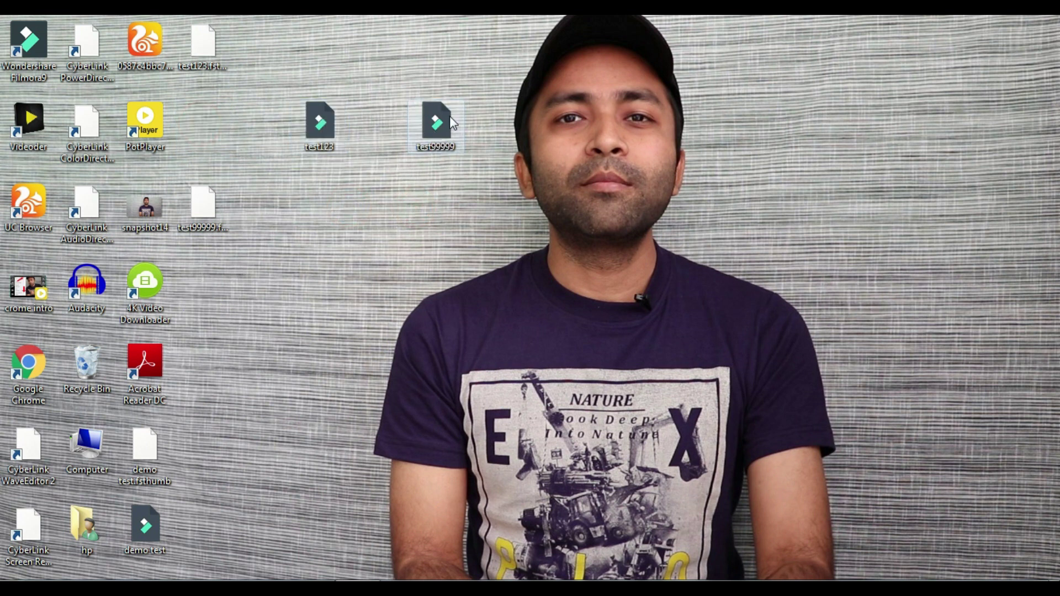
mouse_move(439, 125)
left_mouse_down()
mouse_move(512, 302)
mouse_move(415, 138)
mouse_move(439, 138)
left_mouse_up()
left_click(349, 182)
- Open the test99999 project from the desktop in Filmora9
left_click(321, 133)
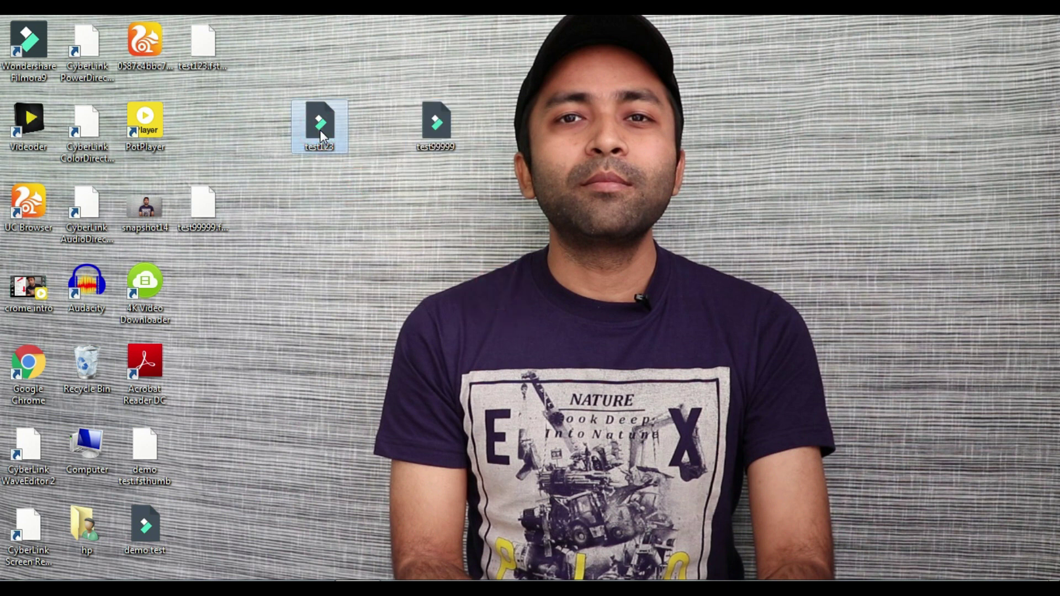
double_click(444, 130)
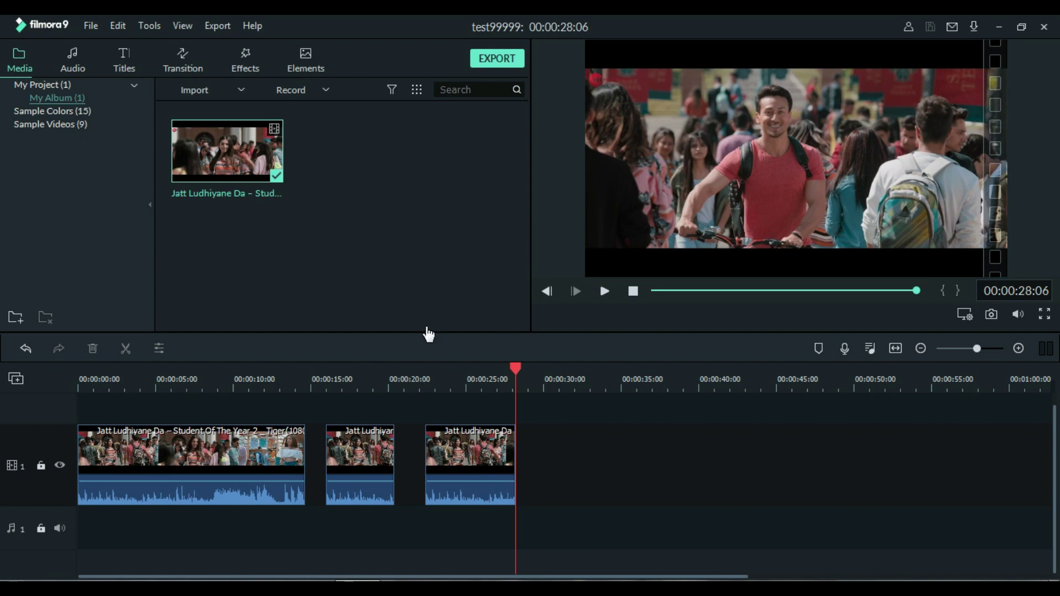
left_click(92, 27)
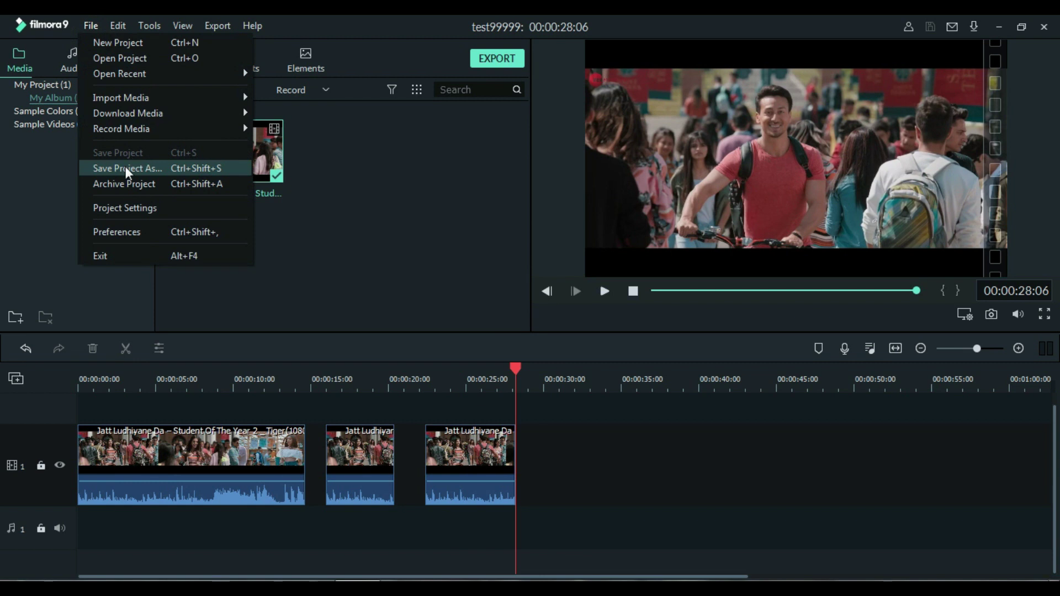
left_click(393, 229)
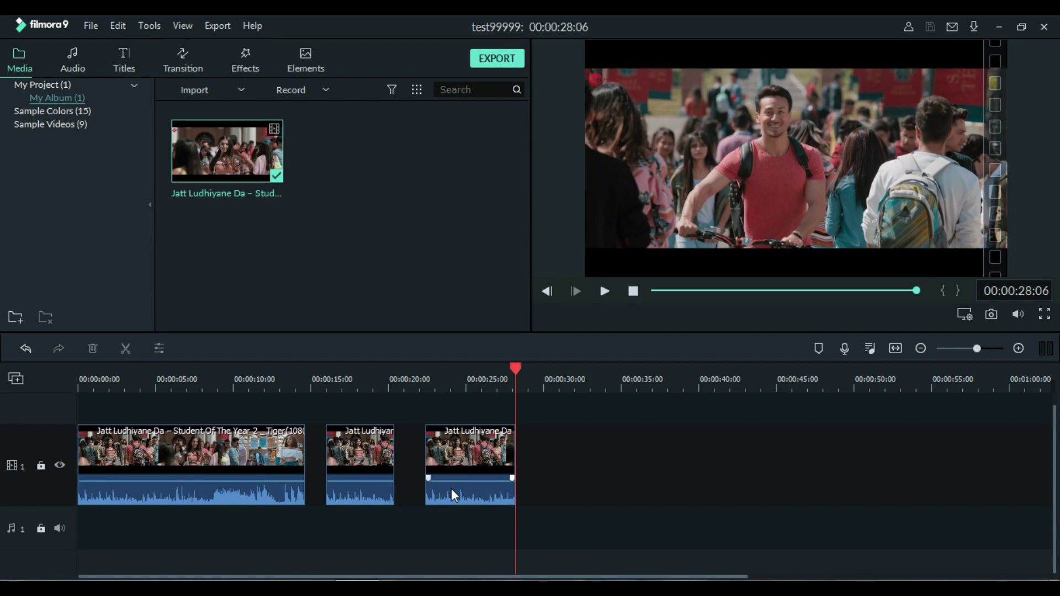
left_click(89, 26)
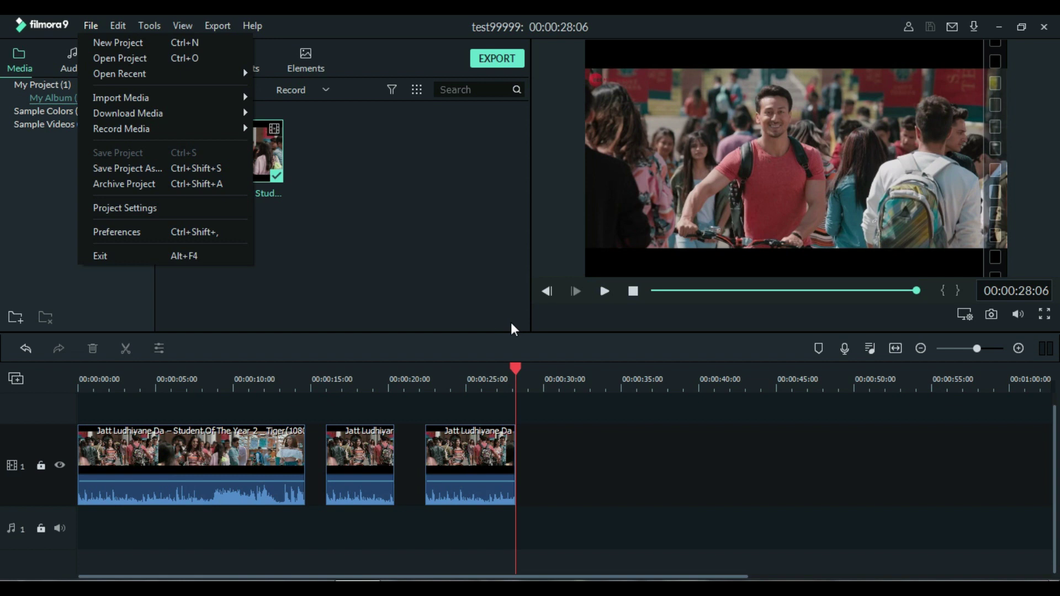
left_click(498, 312)
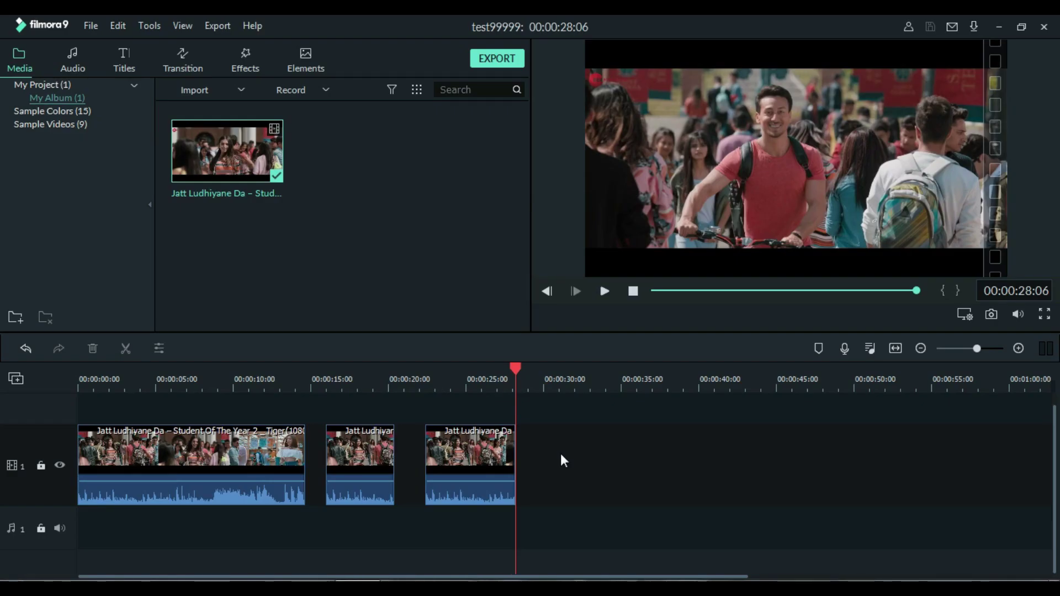
- Scrub through the first clip and play the preview from 00:00:02:22, pausing at 00:00:11:00
left_click(127, 380)
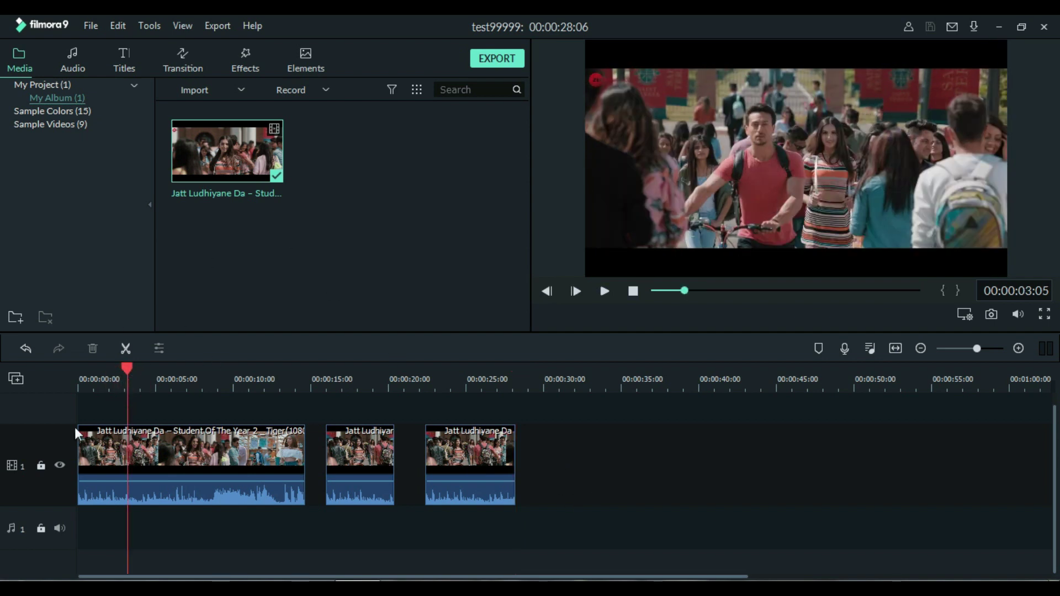
left_click(187, 380)
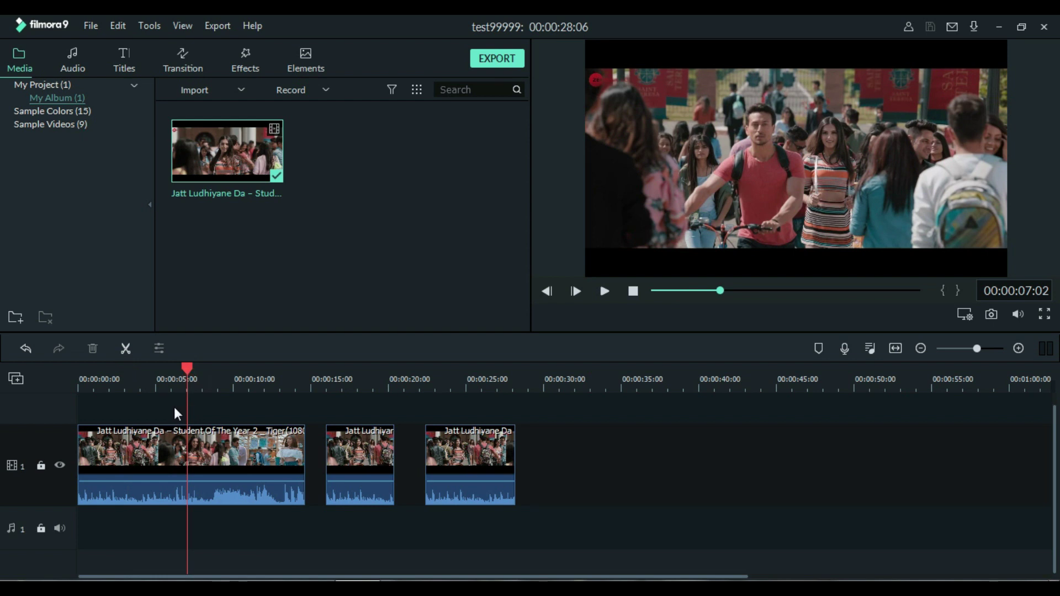
left_click(147, 380)
left_click(122, 379)
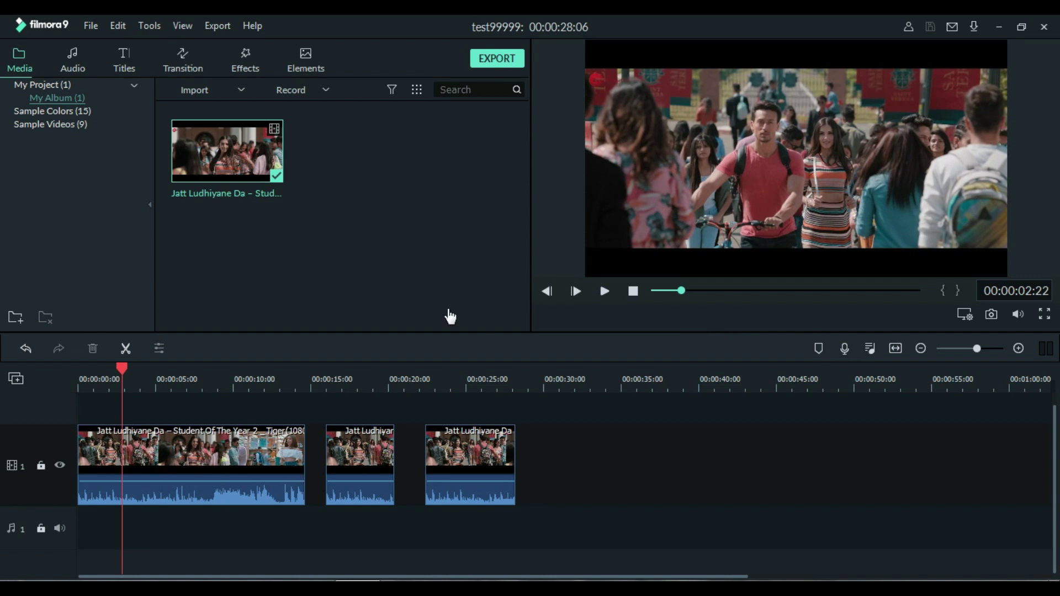
left_click(603, 292)
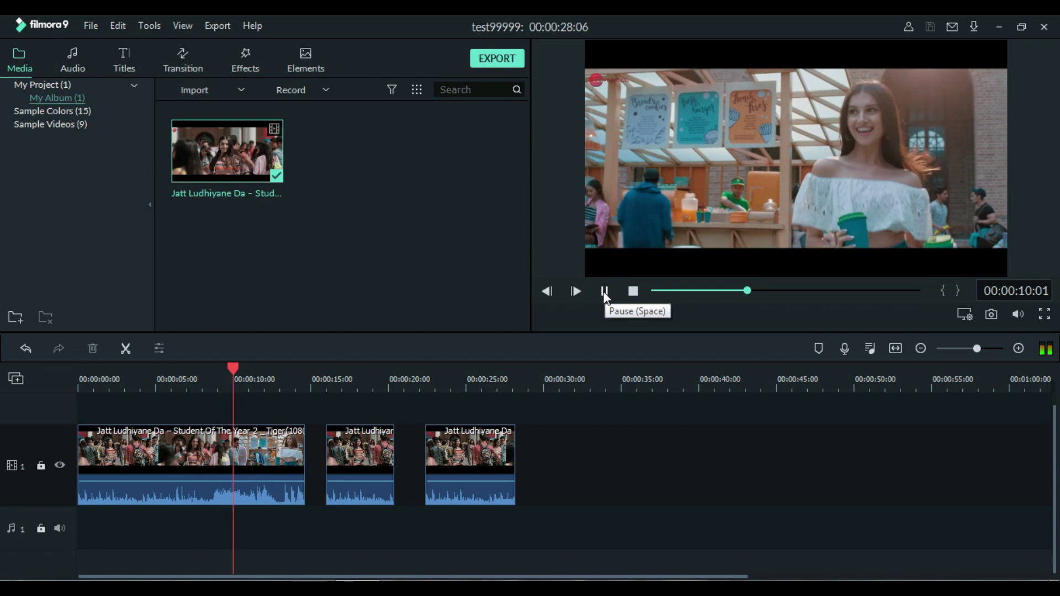
left_click(602, 290)
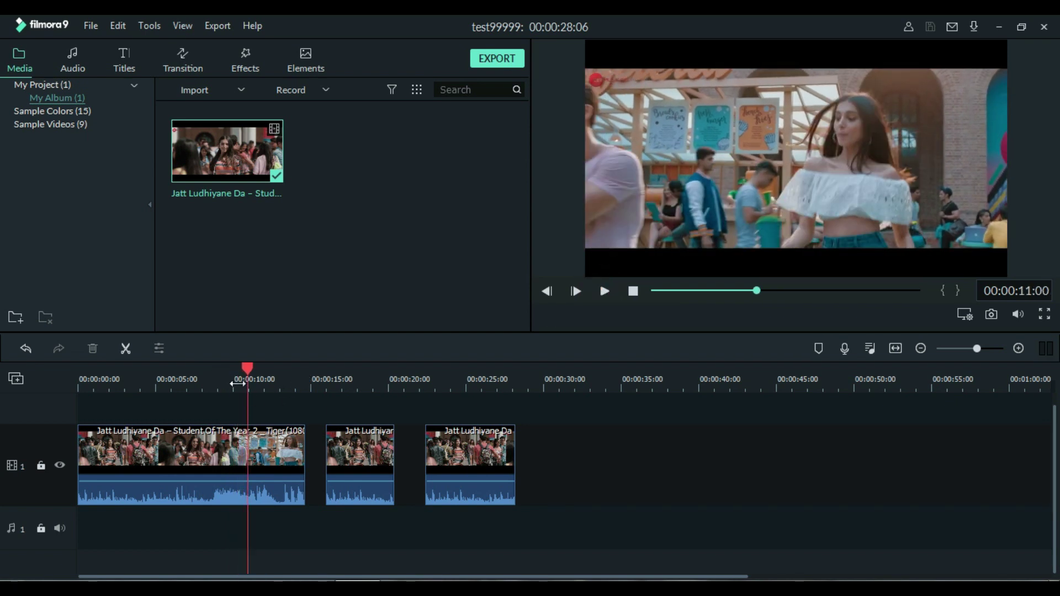
- Set the preview's playback quality to 1/4
right_click(668, 315)
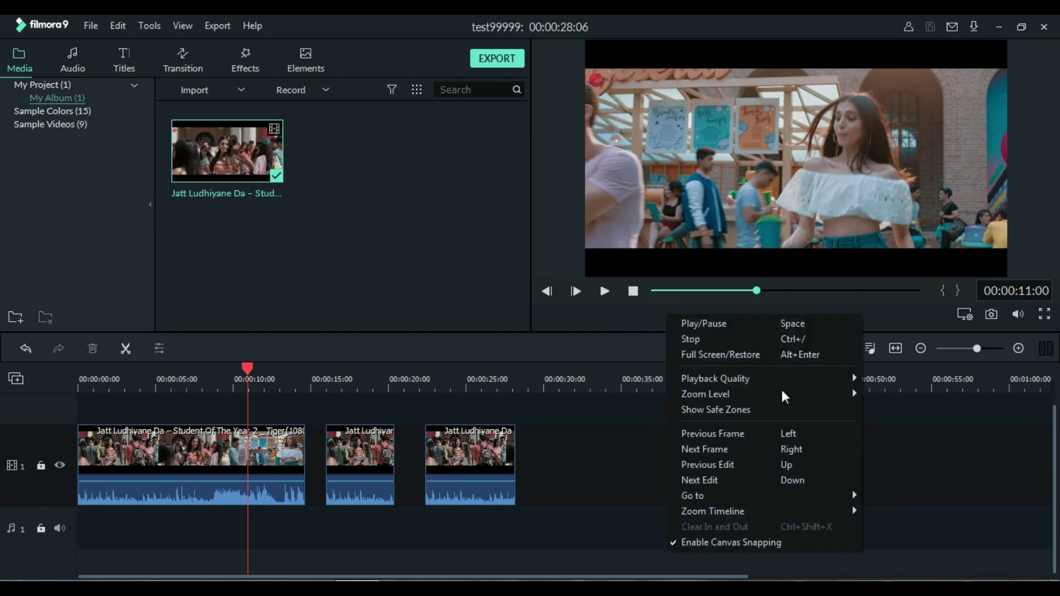
mouse_move(794, 374)
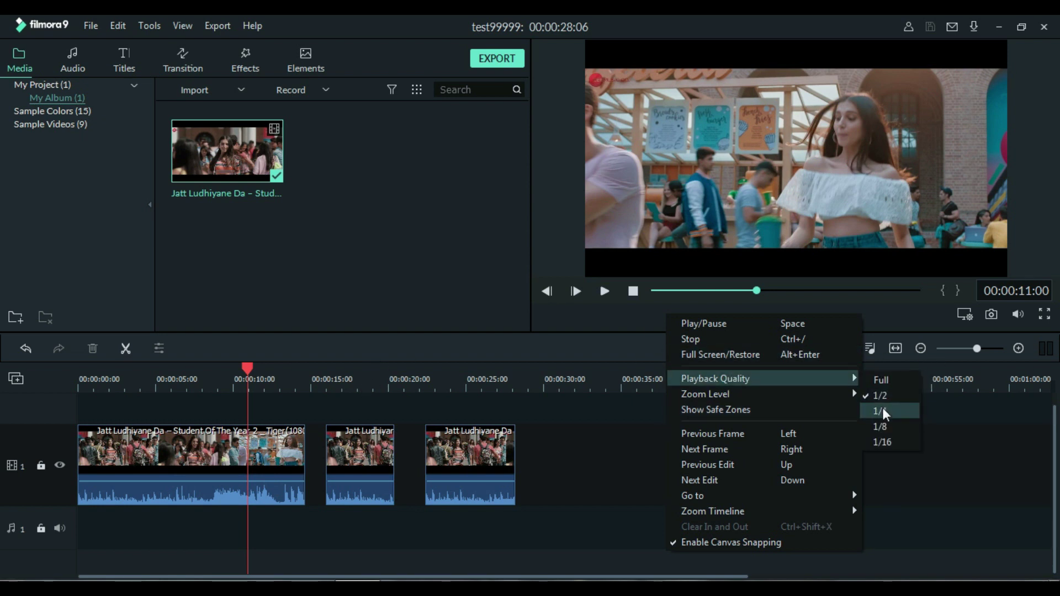
left_click(884, 408)
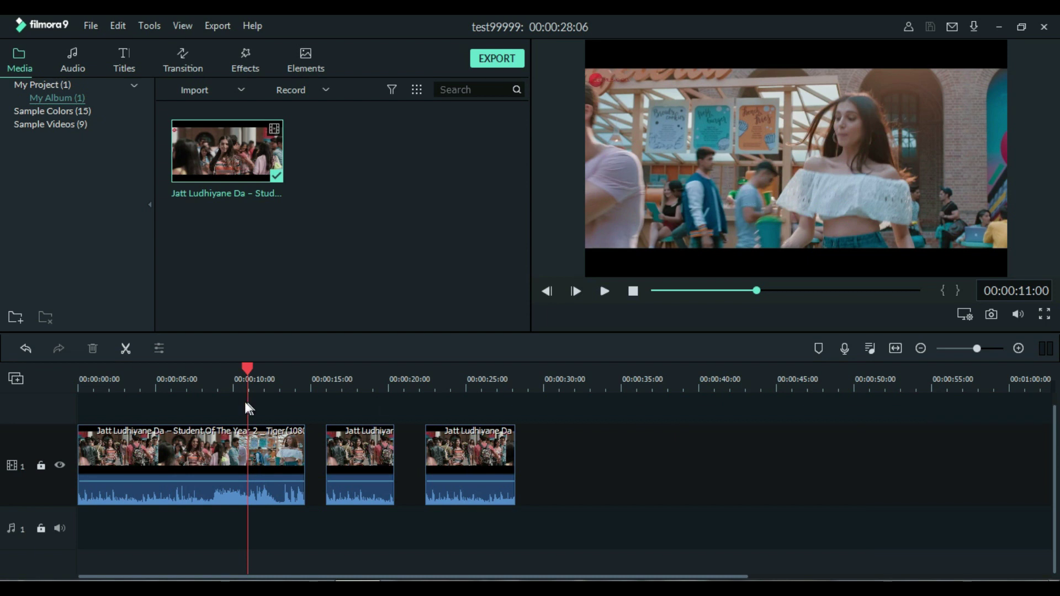
- Scrub through the timeline to check preview smoothness, and review the playback quality options without changing them
left_click_drag(248, 369, 280, 376)
left_click_drag(443, 376, 234, 376)
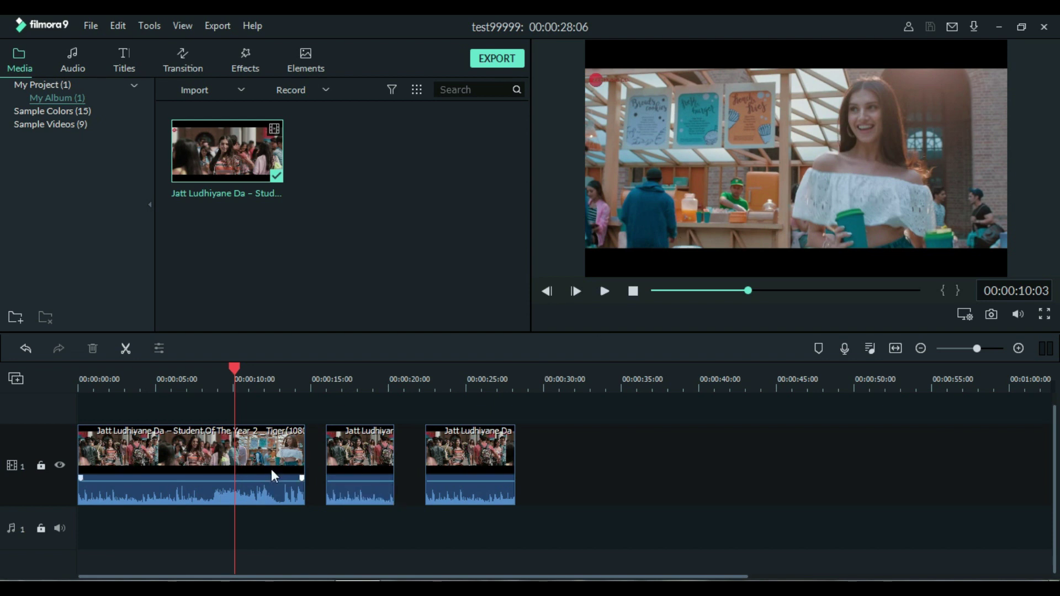
right_click(672, 308)
mouse_move(764, 379)
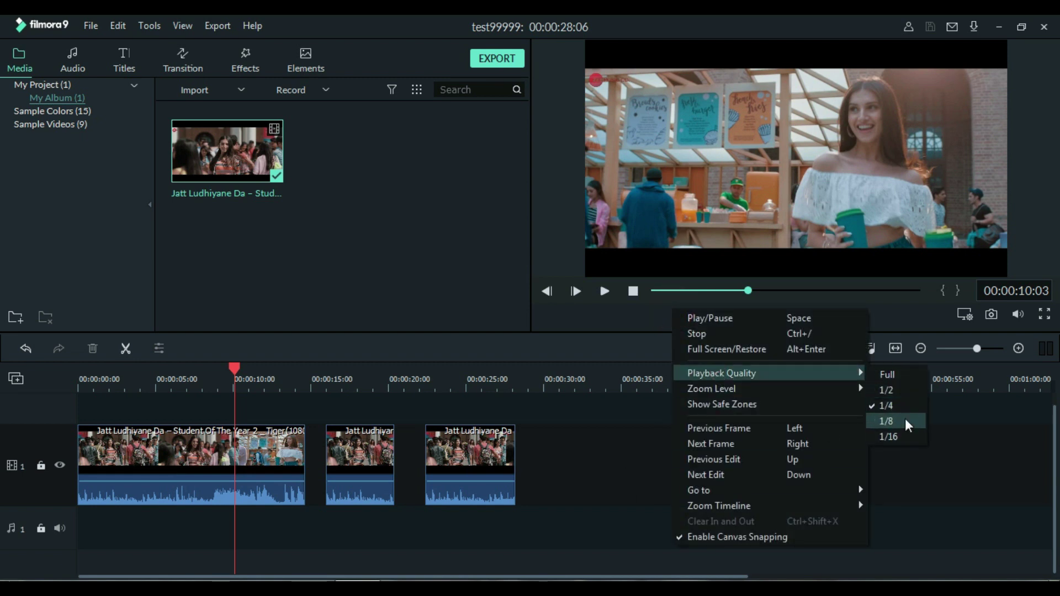
left_click(611, 318)
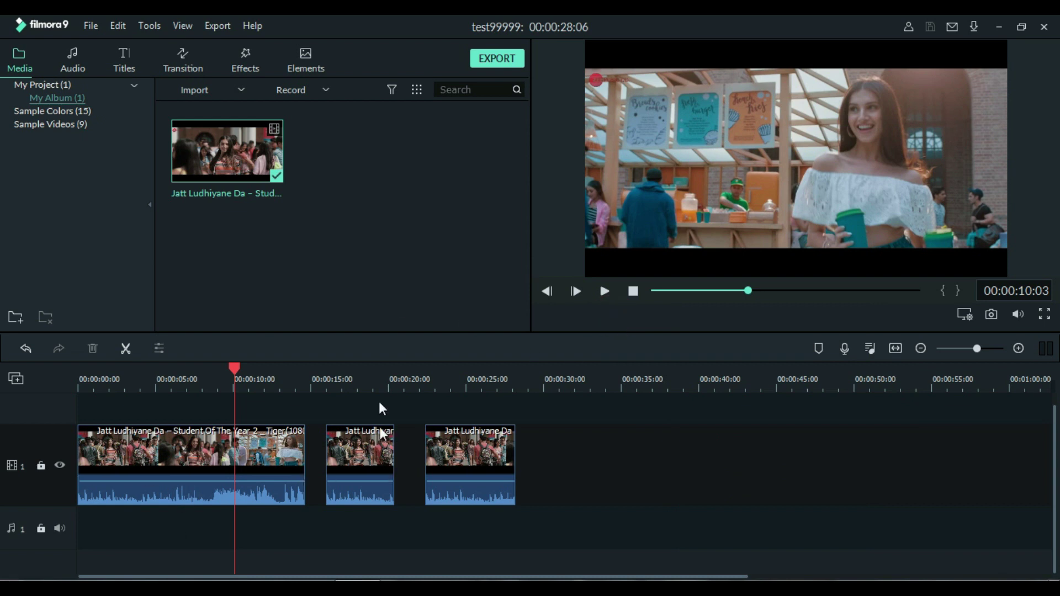
- Open the export settings and review the resolution options for the MP4 output
left_click(493, 61)
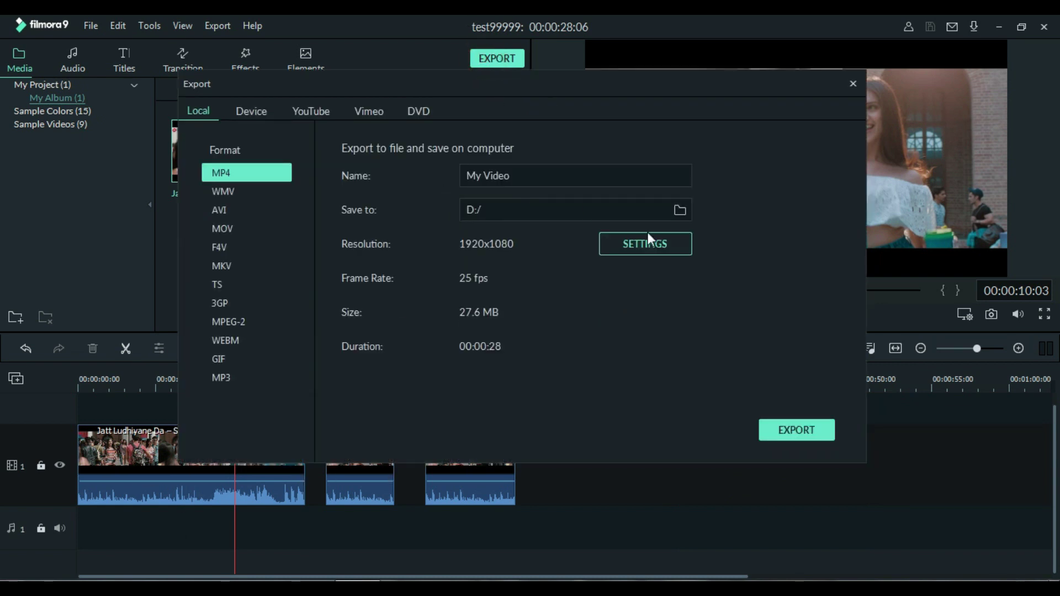
left_click(646, 243)
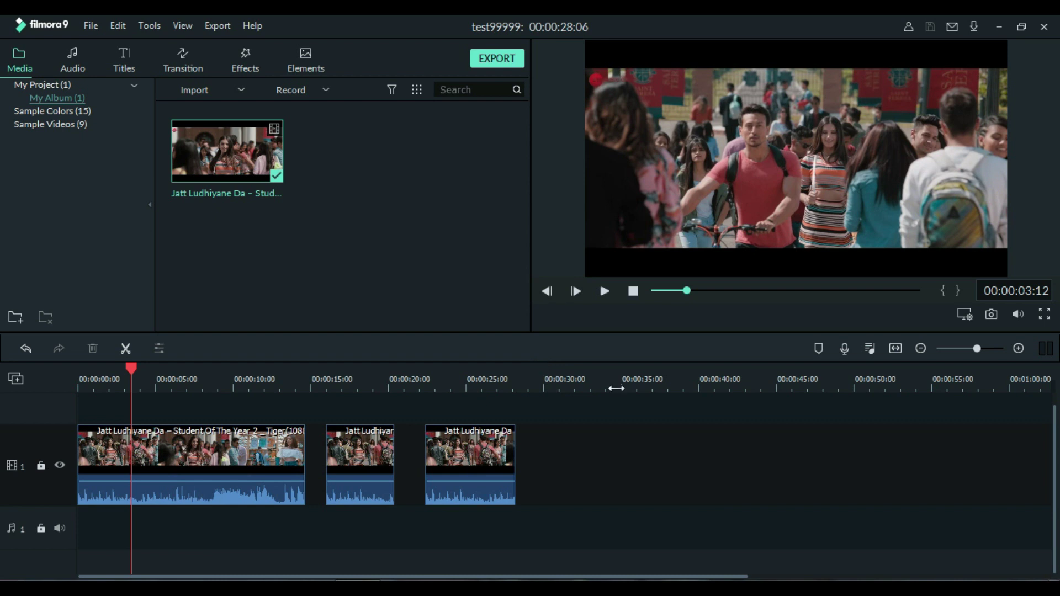
- Add the Credit 4 title on a new track above the first clip, starting at about 00:00:03:12
left_click(123, 65)
scroll(386, 216, "down", 6)
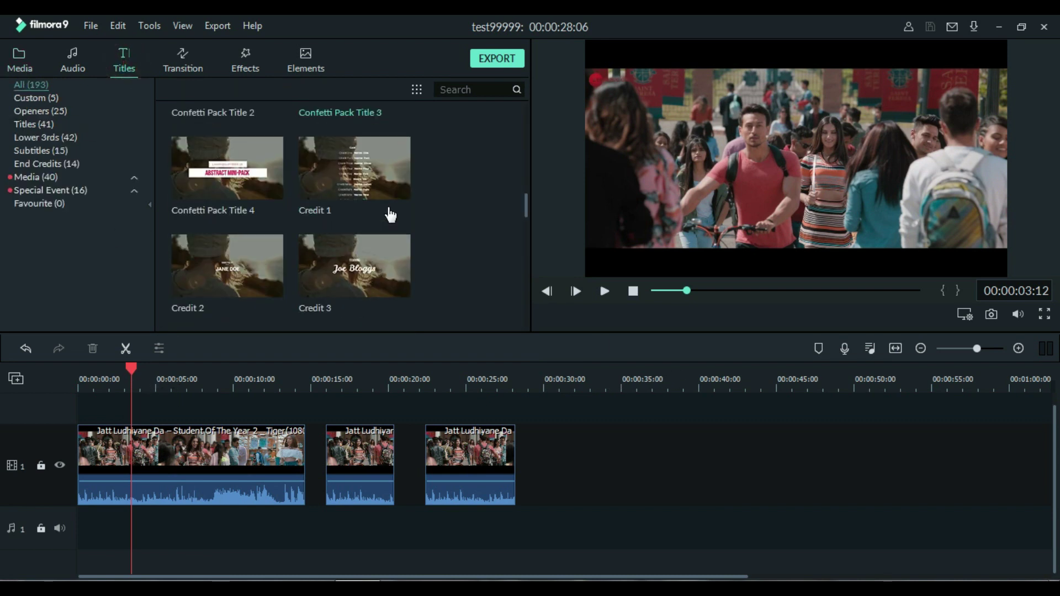
scroll(390, 216, "down", 3)
left_click_drag(185, 114, 131, 409)
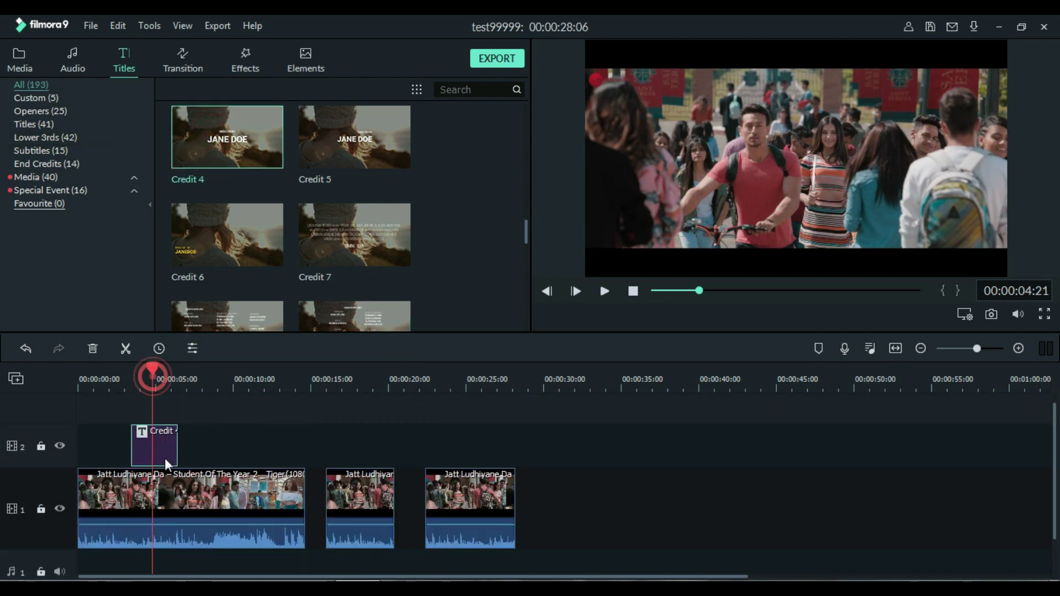
- Move the Credit 4 text to the lower edge of the frame and replace its second line with "please subscribe our channel"
double_click(790, 160)
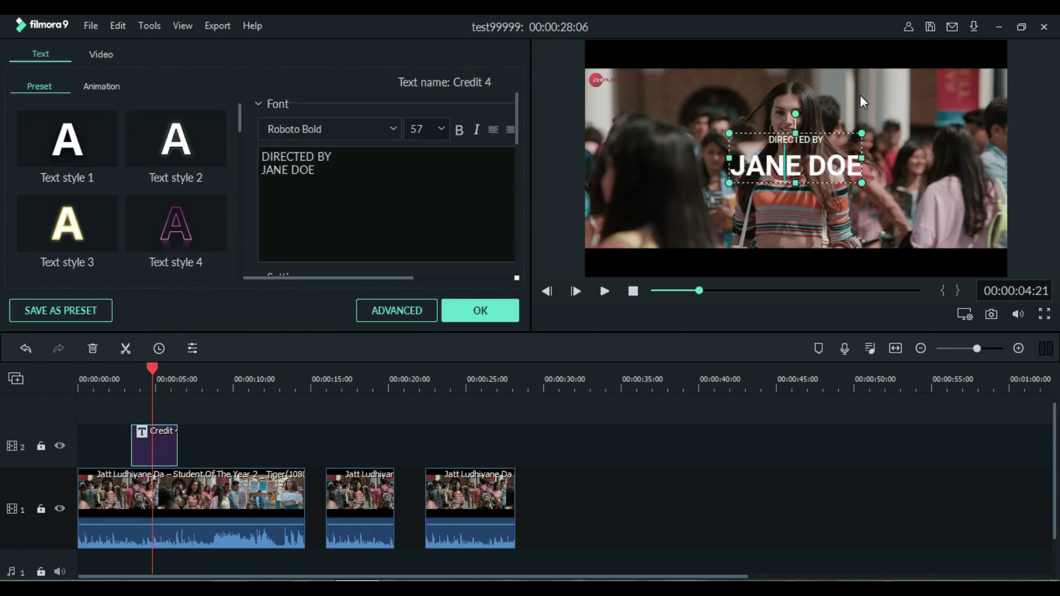
left_click_drag(800, 169, 700, 263)
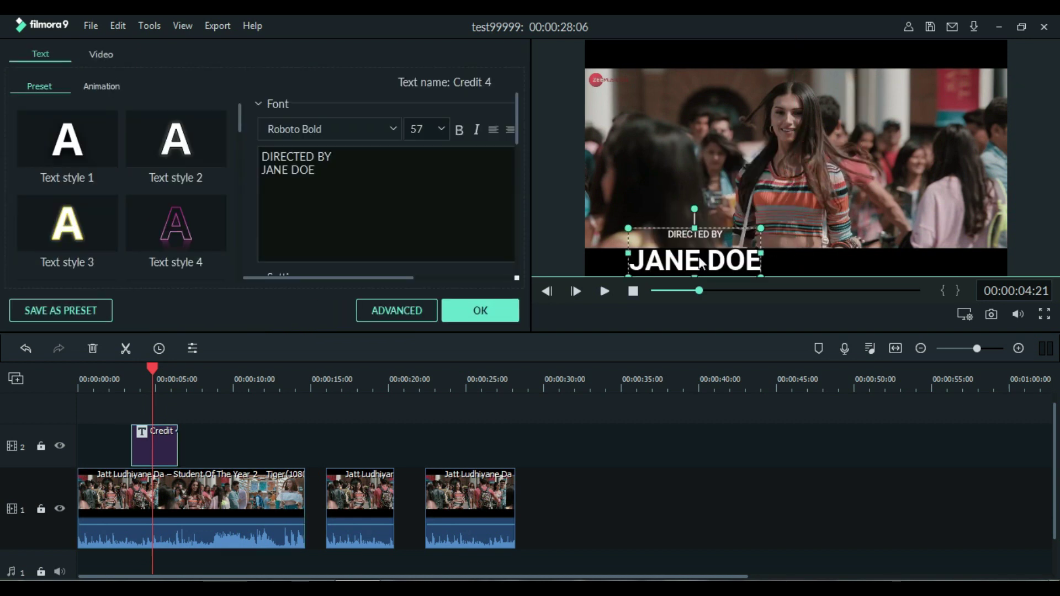
left_click_drag(314, 170, 257, 175)
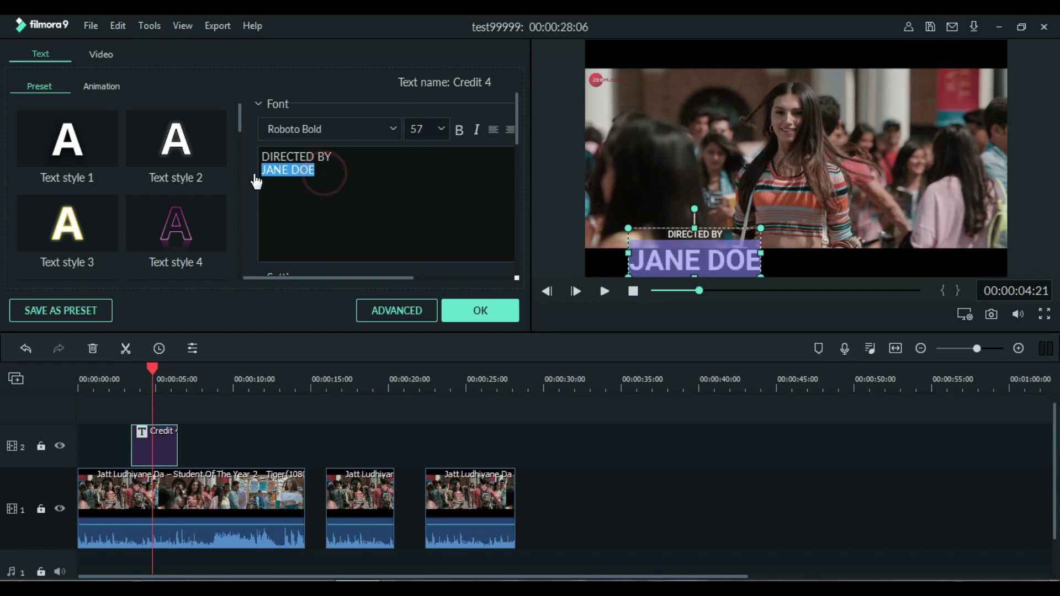
type("please")
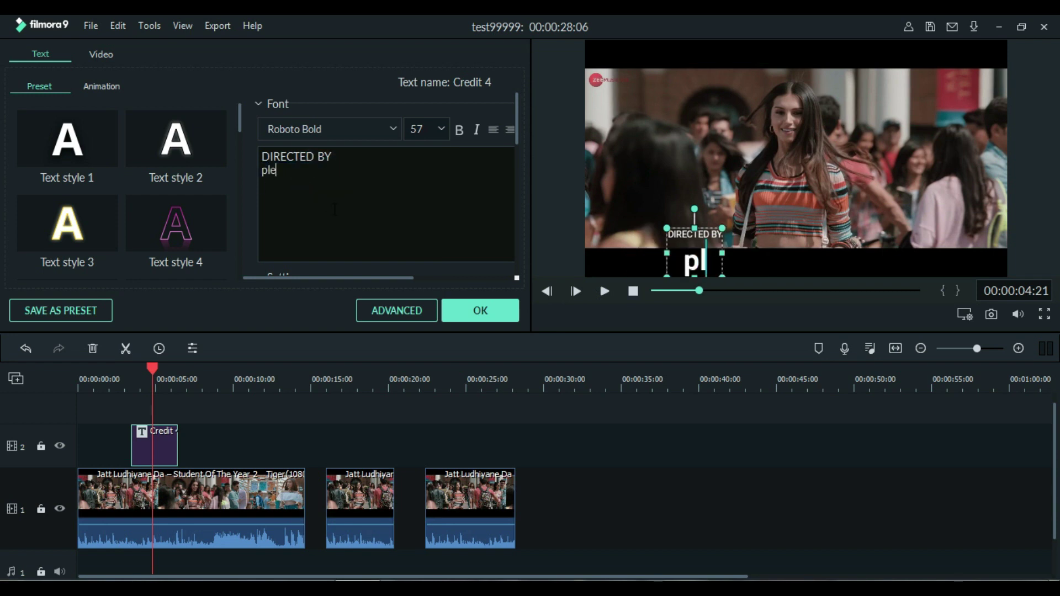
type(" subscribe our channel")
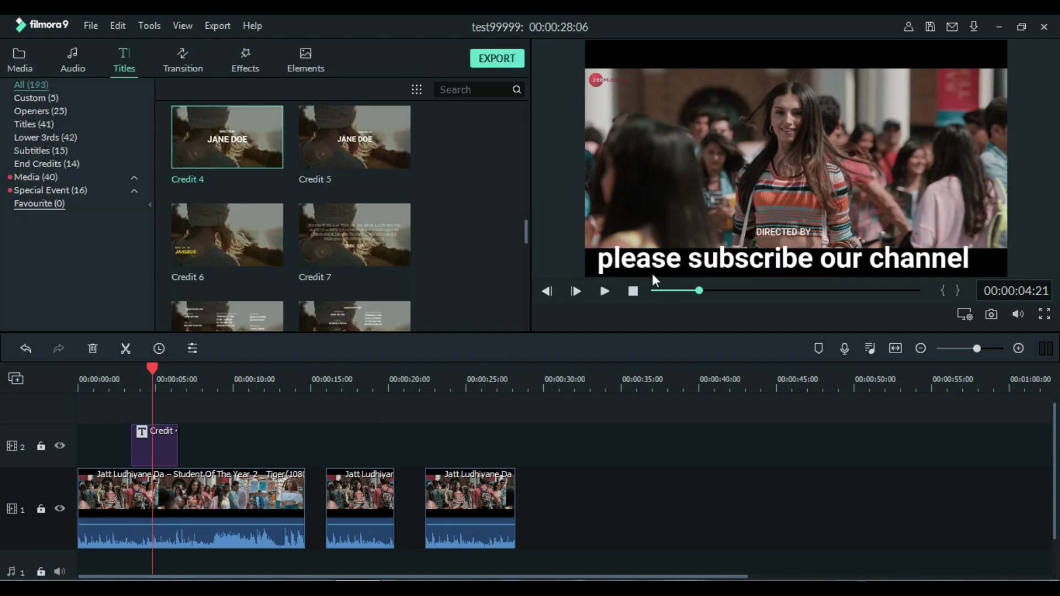
- Scrub across the title to check its text in the preview and select it at 00:00:05:03
left_click(145, 379)
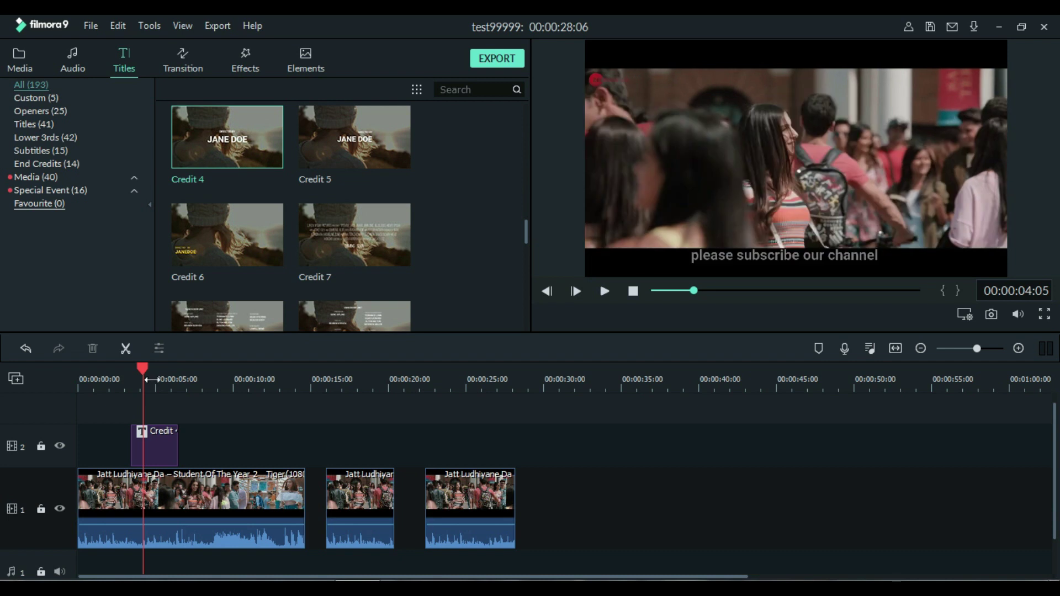
left_click(159, 379)
left_click(156, 380)
left_click(763, 257)
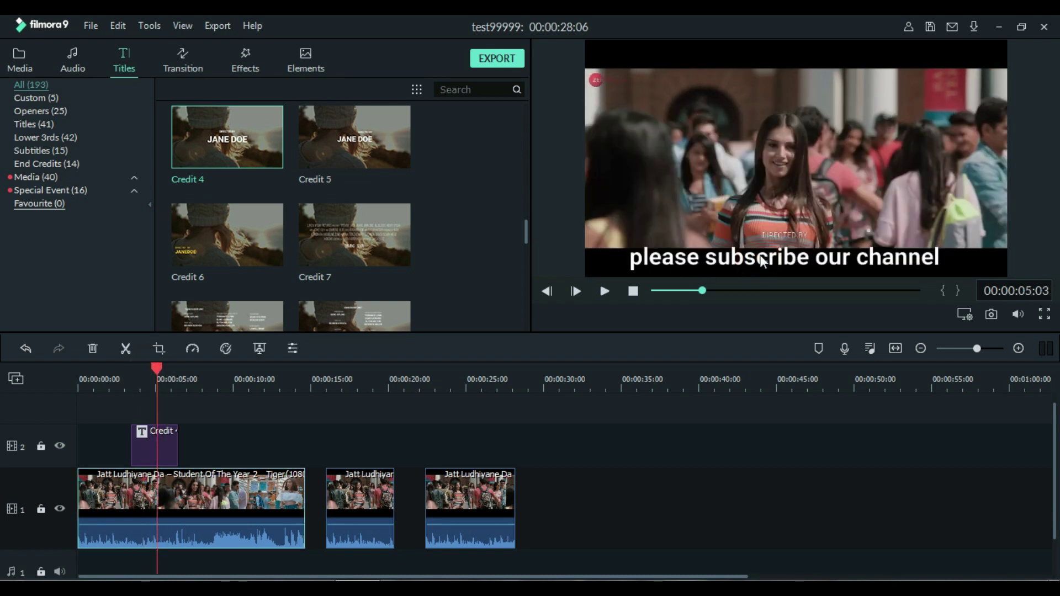
left_click(764, 260)
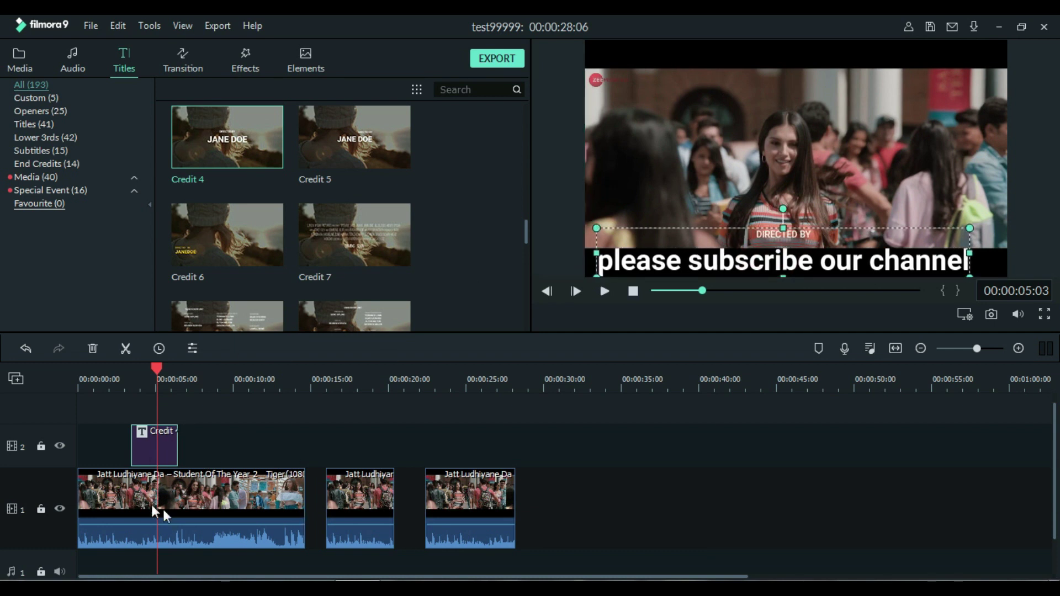
- Lock video track 1 and paste a copy of the title on track 2 at 00:00:10:08
right_click(165, 450)
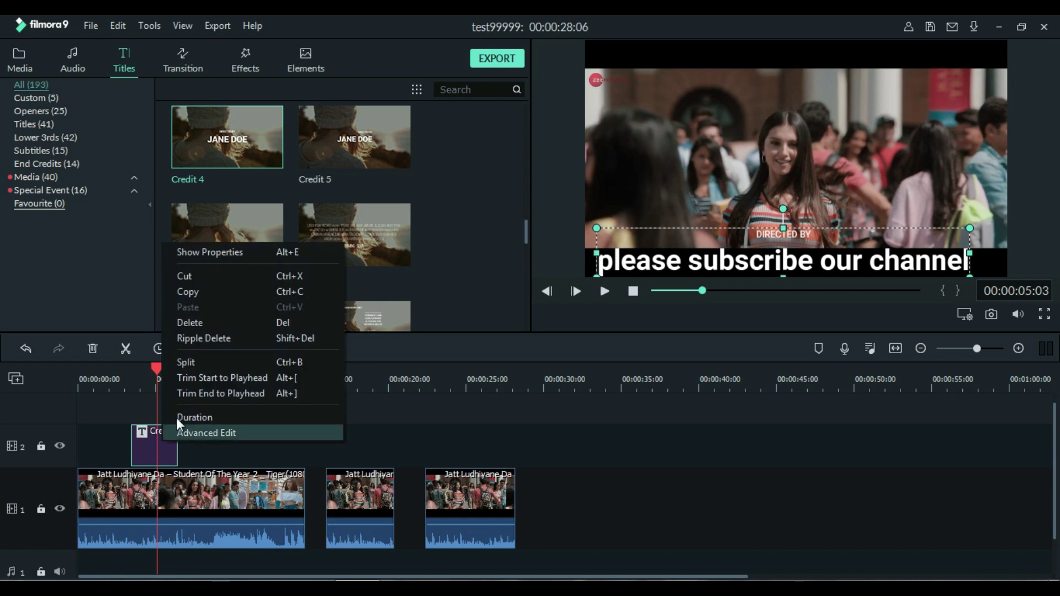
left_click(204, 294)
left_click(237, 375)
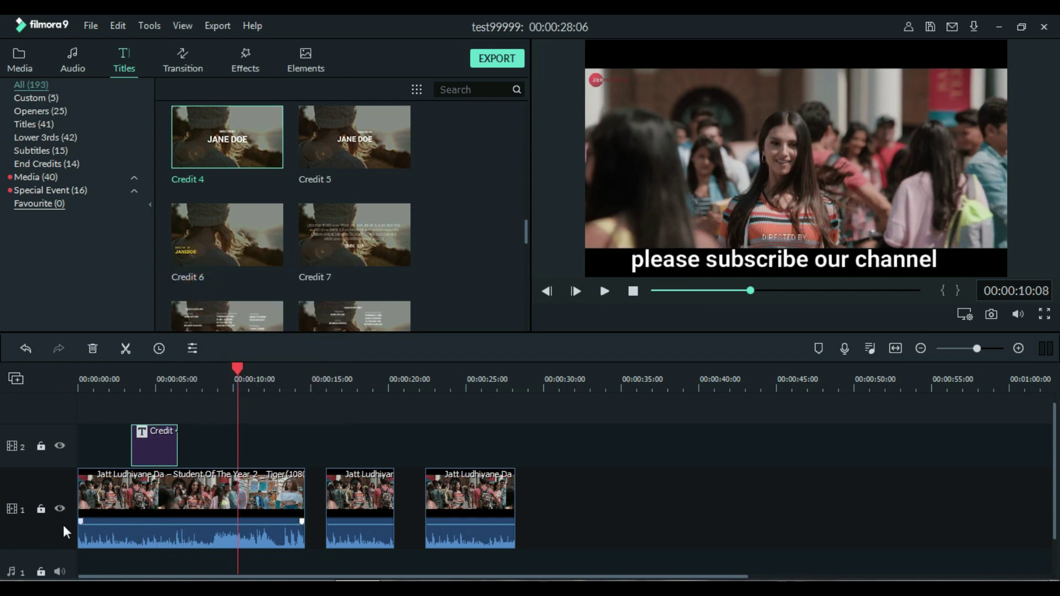
left_click(41, 509)
right_click(261, 437)
left_click(303, 474)
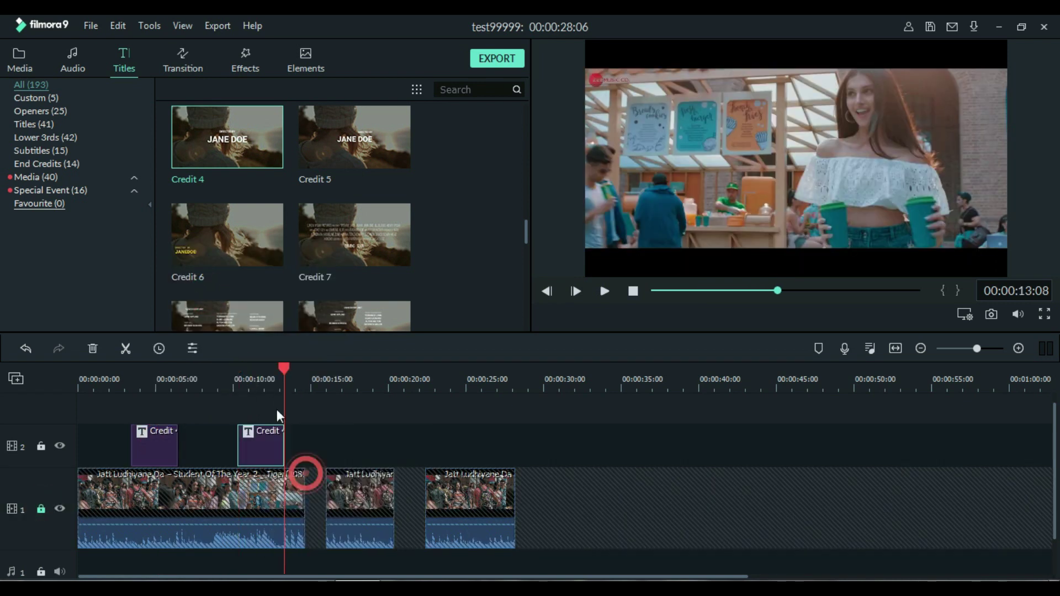
left_click(262, 380)
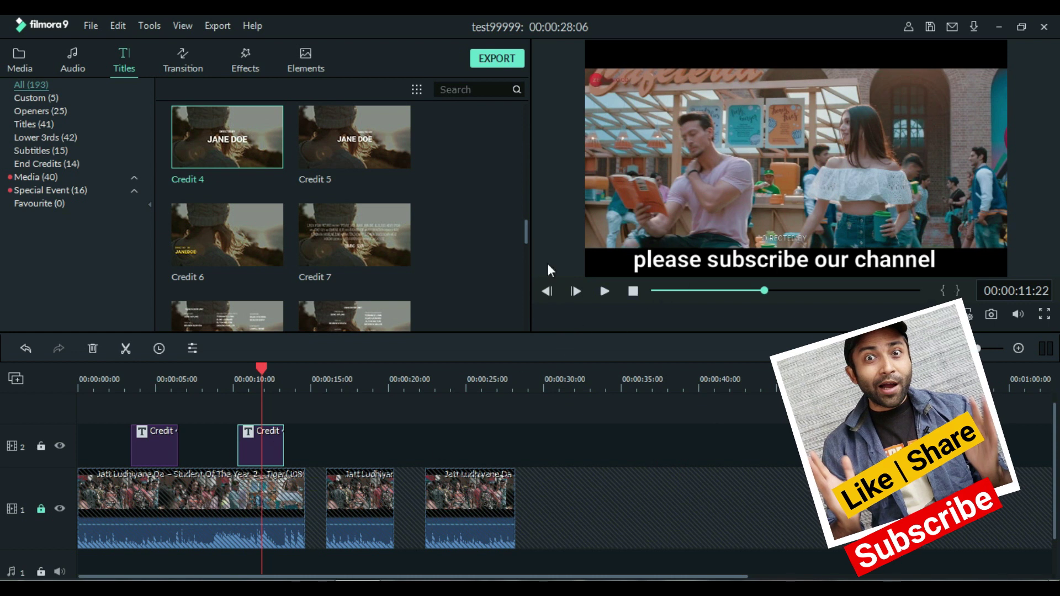
- Save the first title as a custom text preset, entering a person's first name as the preset name
left_click(150, 375)
double_click(156, 435)
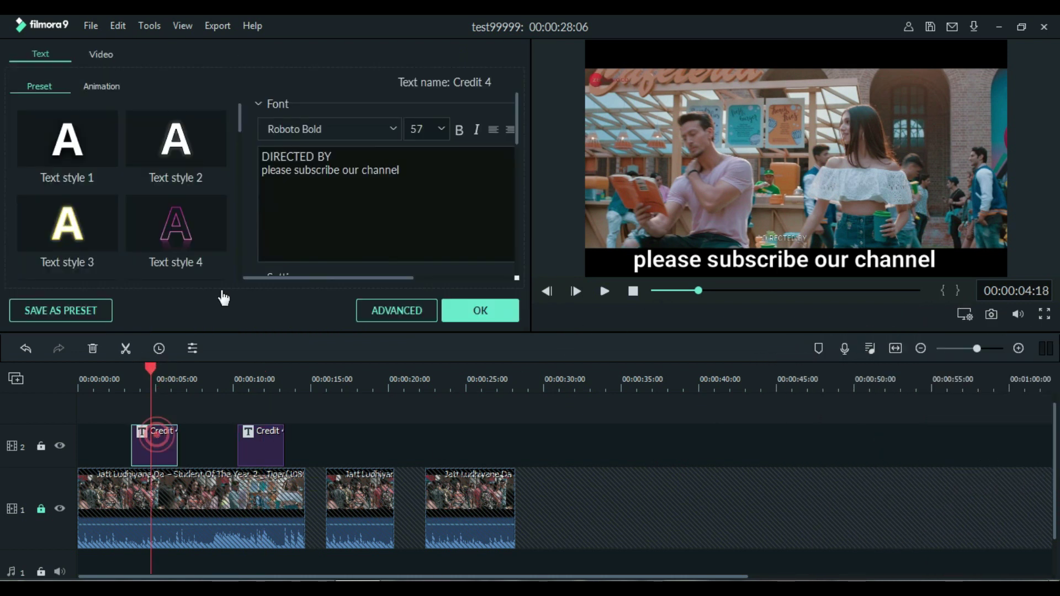
left_click(54, 313)
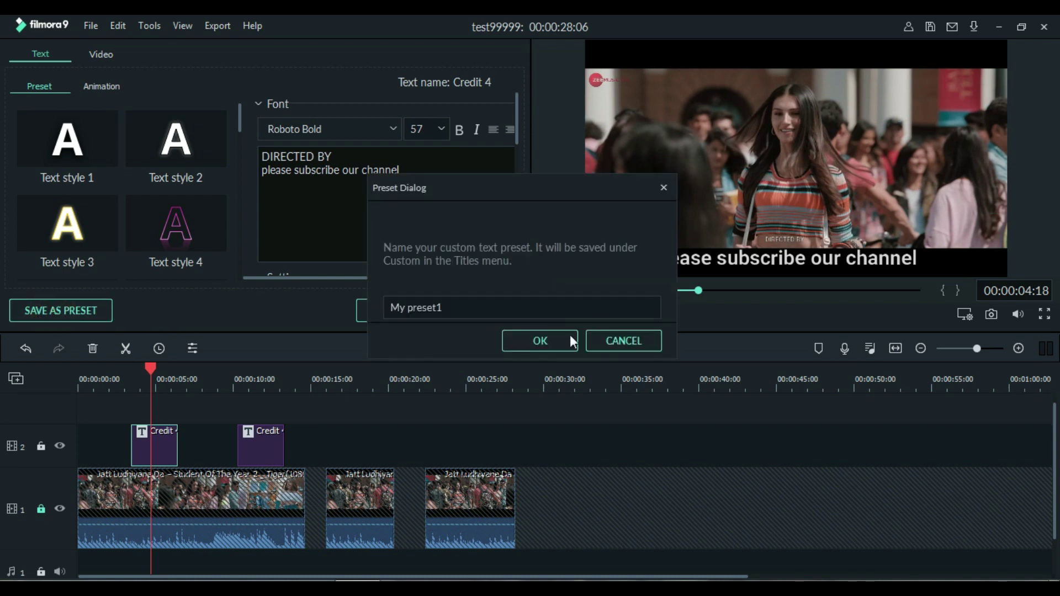
triple_click(459, 307)
type("naresh")
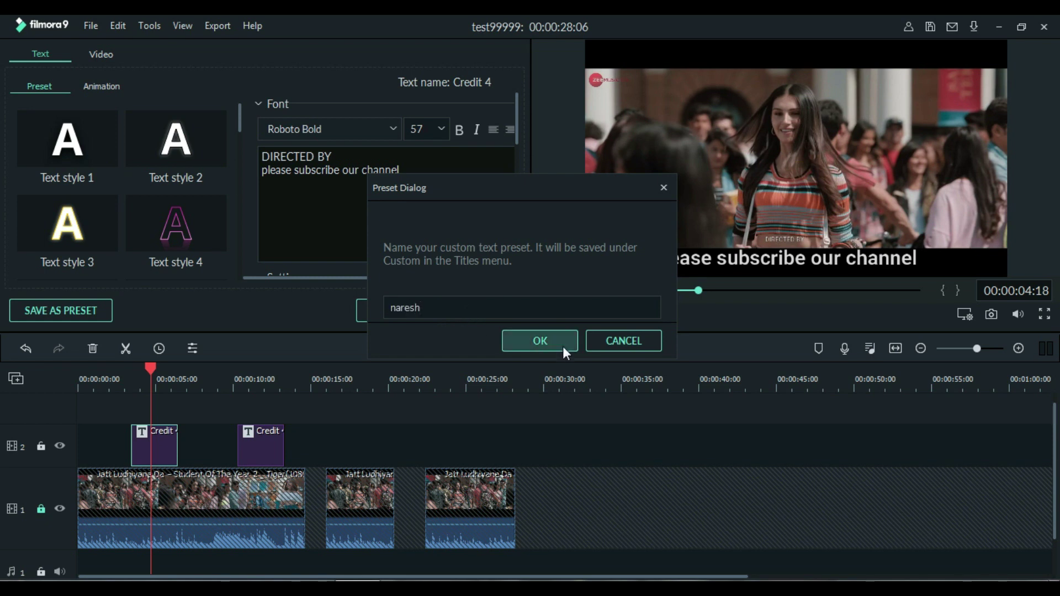
left_click(529, 340)
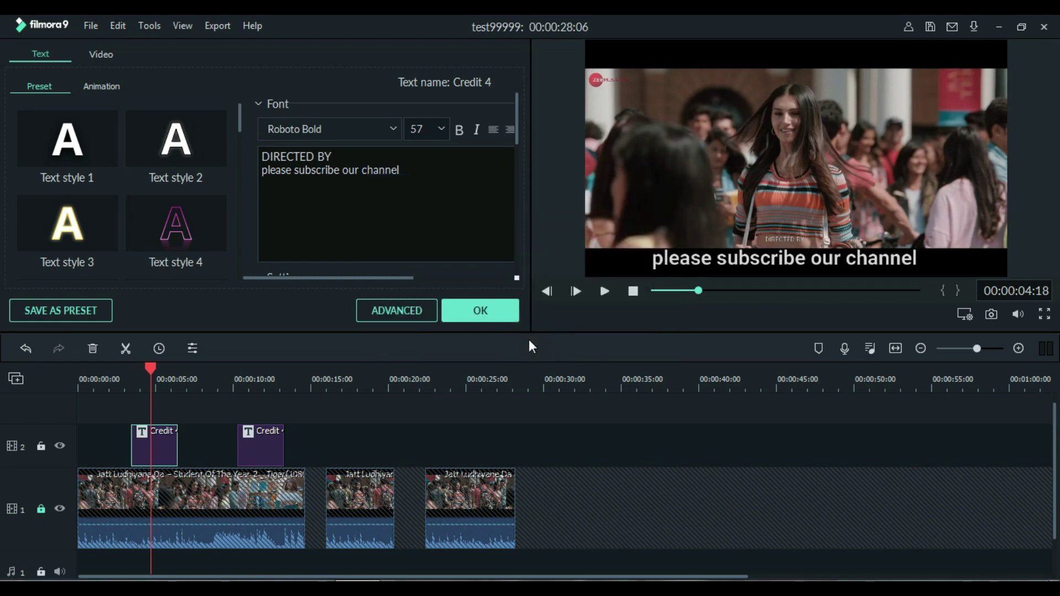
left_click(482, 315)
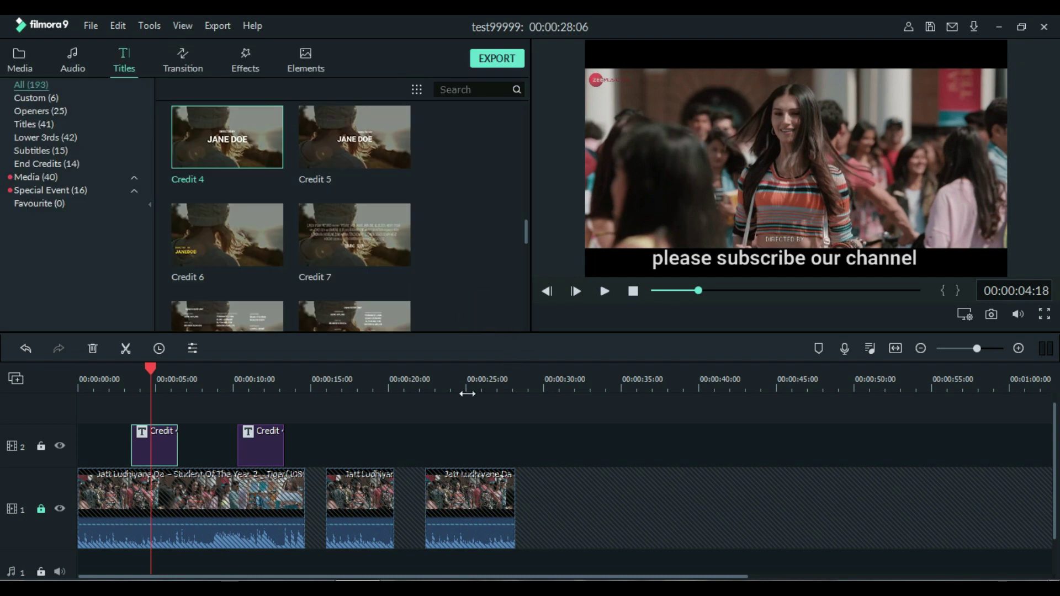
- Delete both title clips from track 2 and place the playhead on the third video clip at 00:00:23:03
left_click(549, 387)
key("ctrl+z")
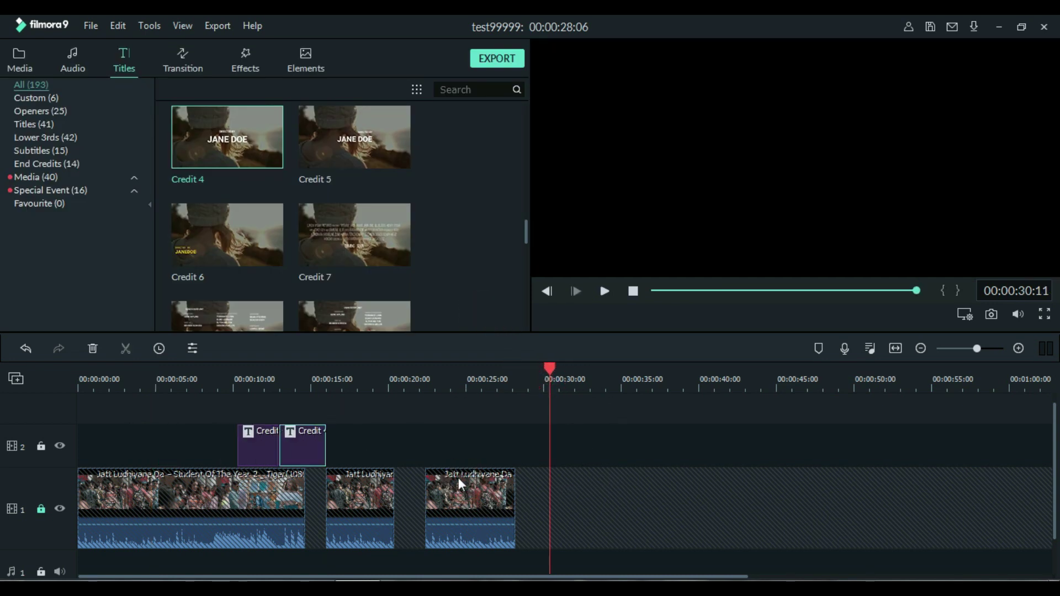
left_click_drag(346, 426, 240, 451)
left_click(92, 349)
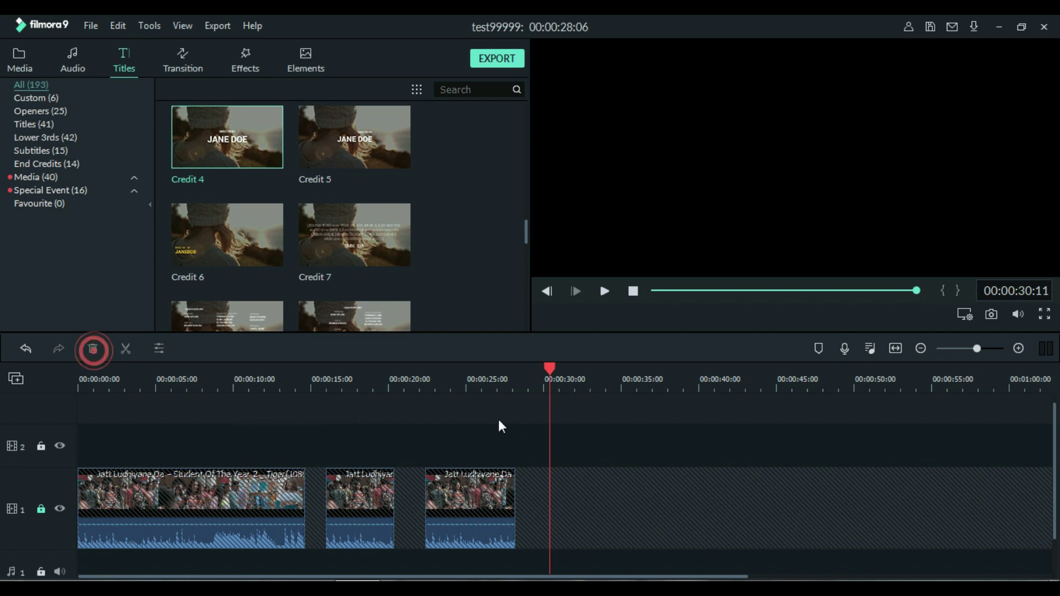
left_click(437, 376)
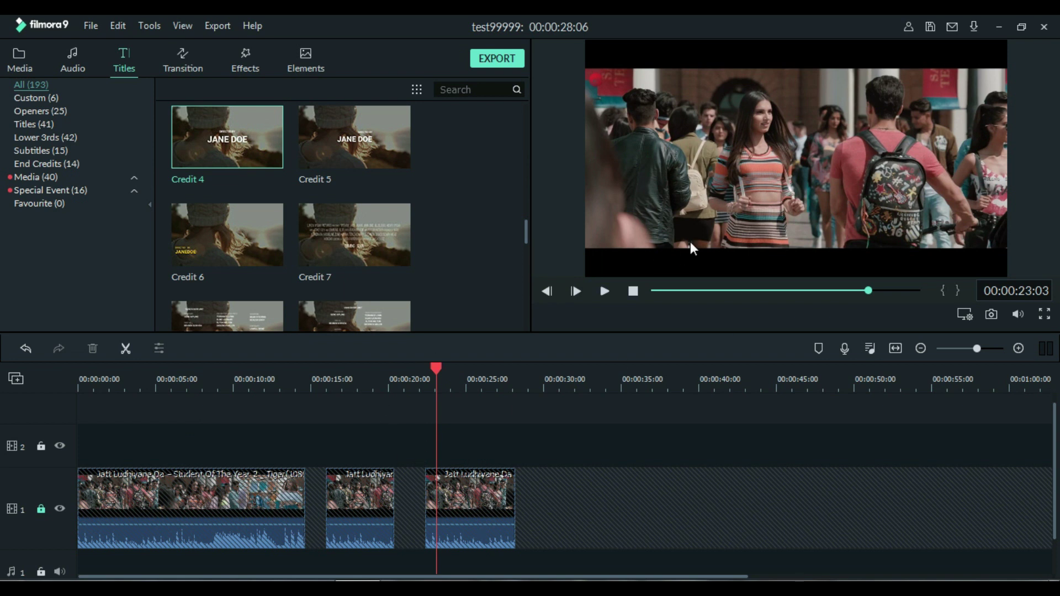
- Place the saved first-name preset from the custom titles on track 2 above the third video clip, and unlock video track 1
left_click(72, 59)
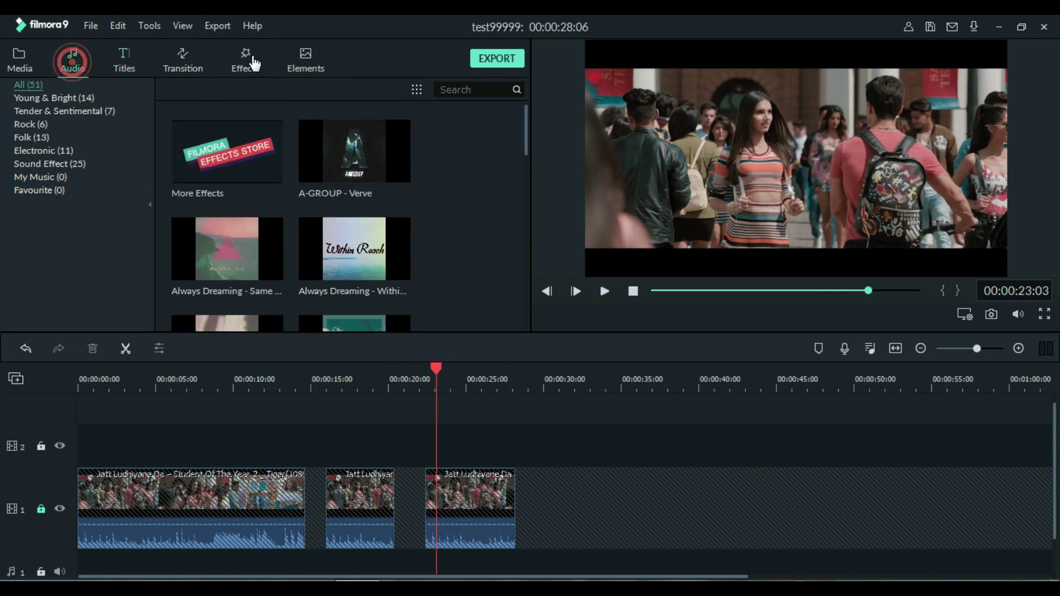
left_click(123, 59)
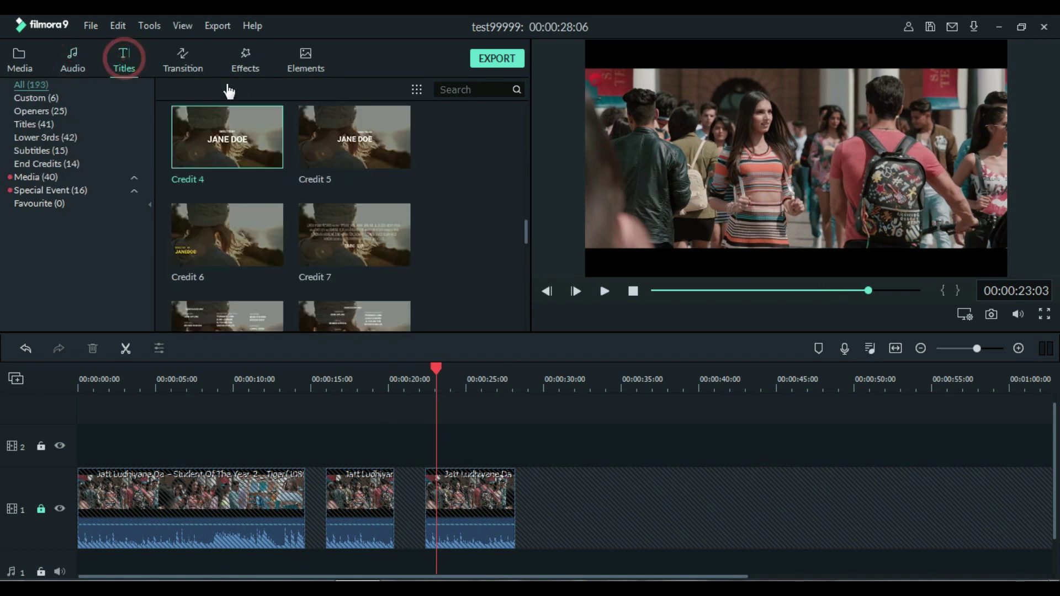
left_click(37, 100)
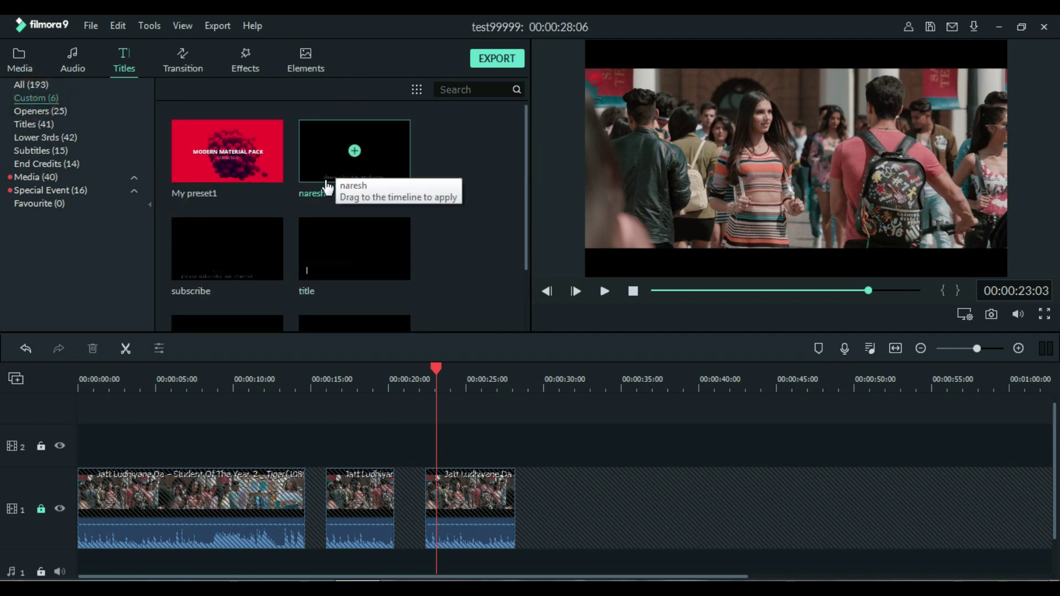
left_click(318, 154)
mouse_move(319, 154)
left_mouse_down()
mouse_move(343, 158)
mouse_move(433, 452)
mouse_move(442, 449)
left_mouse_up()
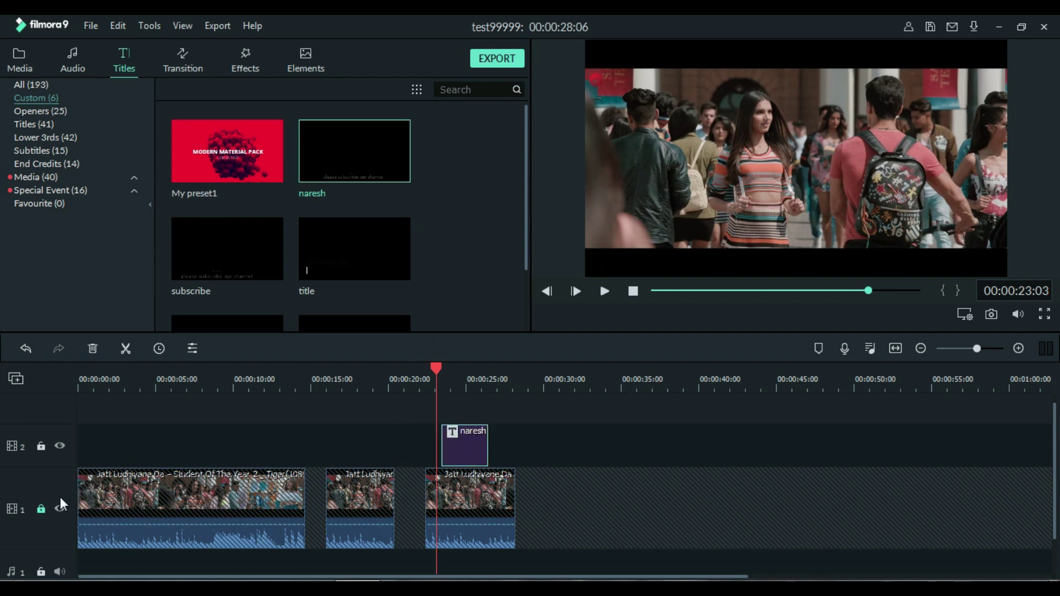
left_click(41, 509)
- Append a hyphen and the person's first name to the title's "please subscribe our channel" line, and preview it at 00:00:24:21
left_click_drag(456, 369, 479, 370)
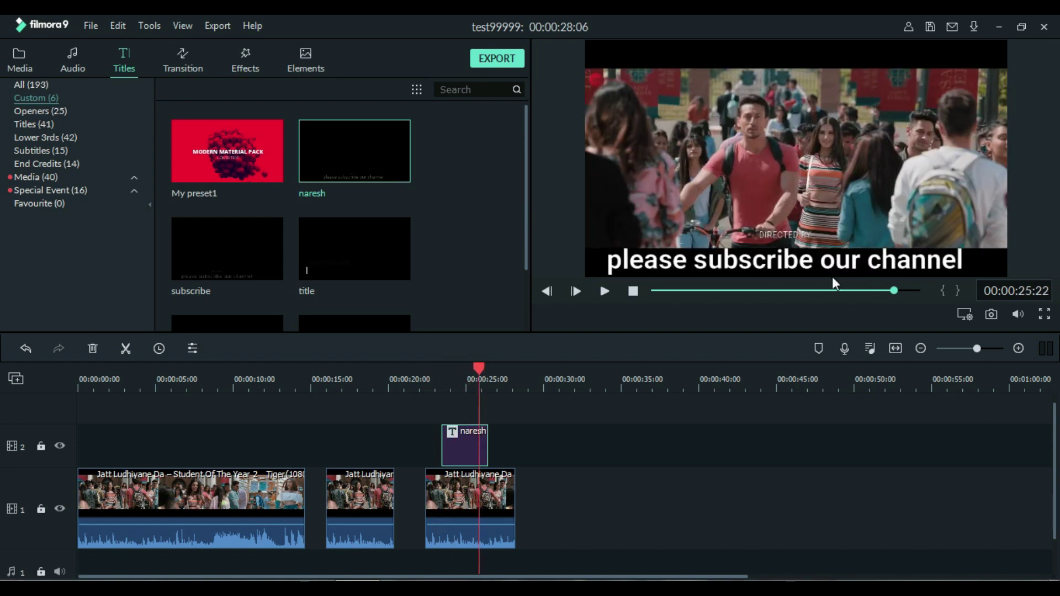
double_click(473, 438)
left_click(428, 168)
type("- nar")
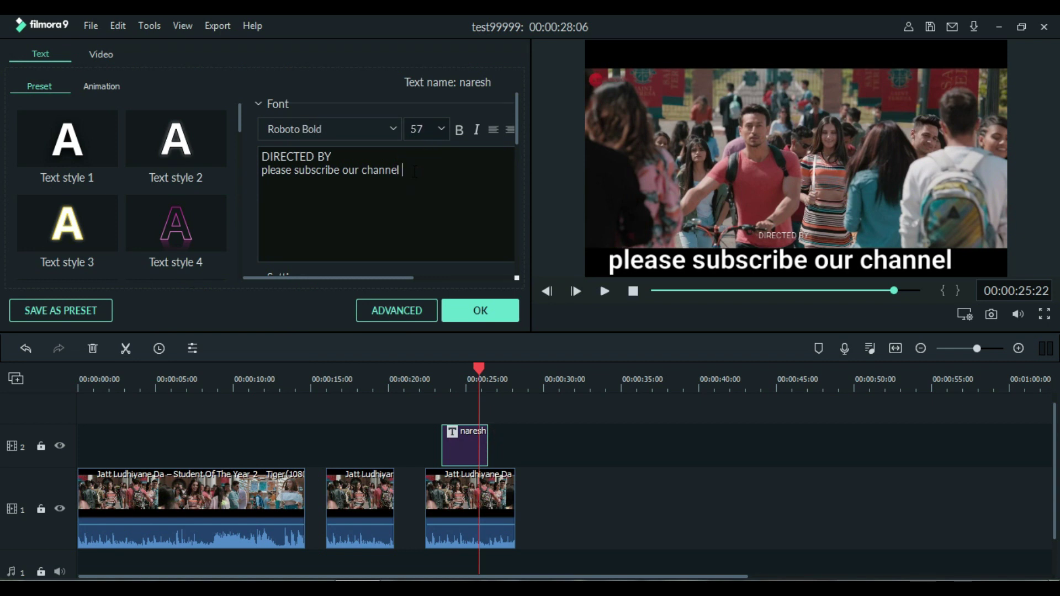
type("esh")
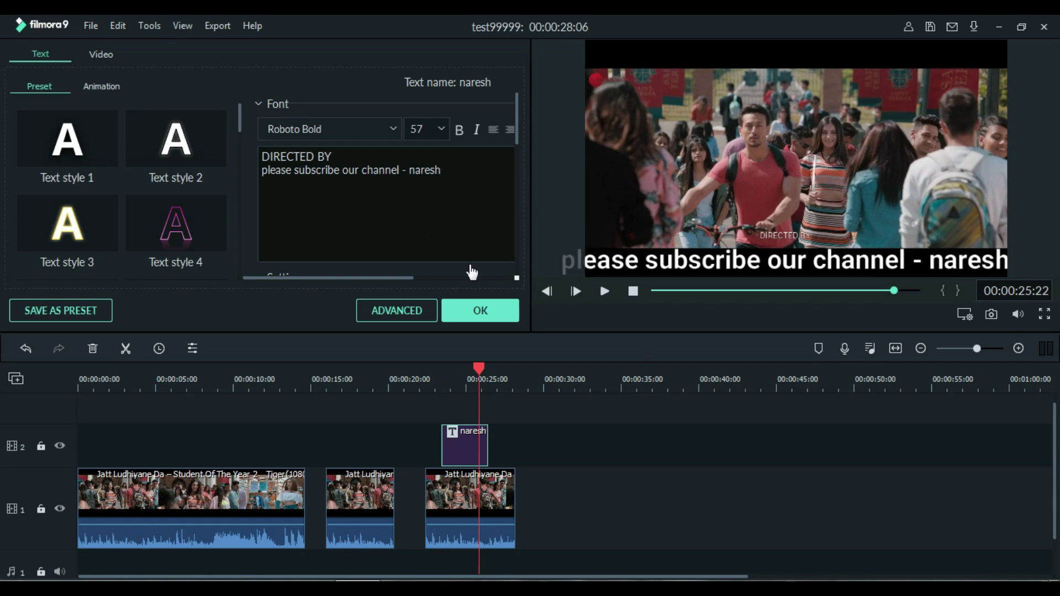
left_click(463, 377)
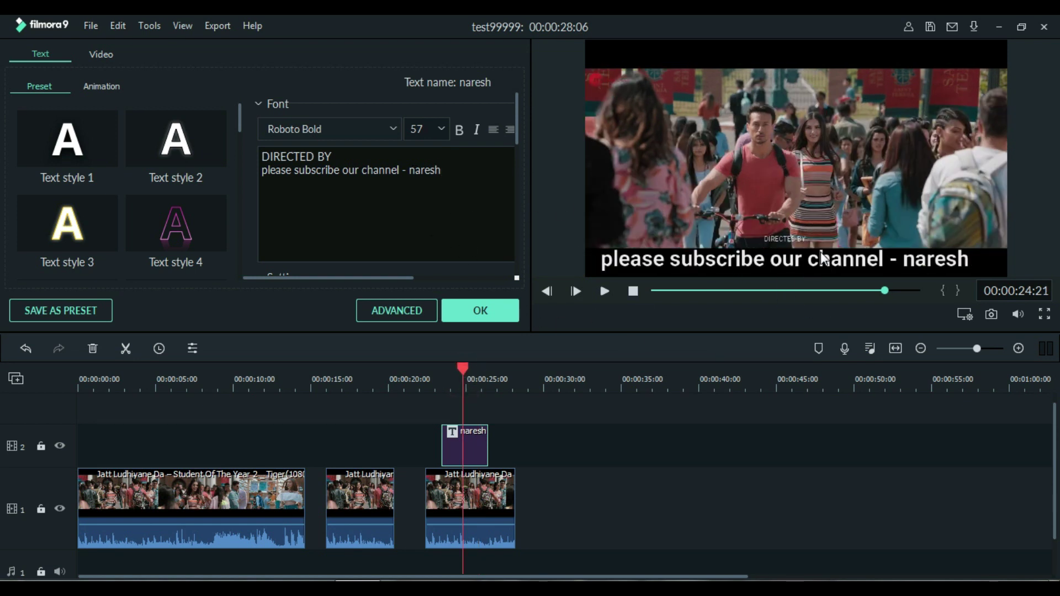
left_click(480, 310)
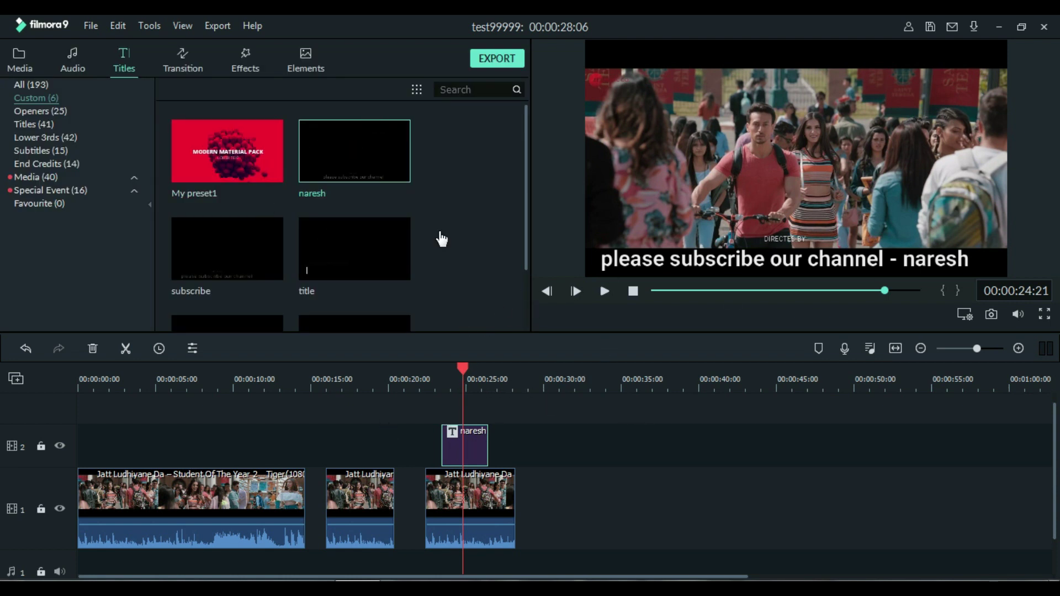
scroll(466, 199, "down", 2)
scroll(466, 215, "up", 2)
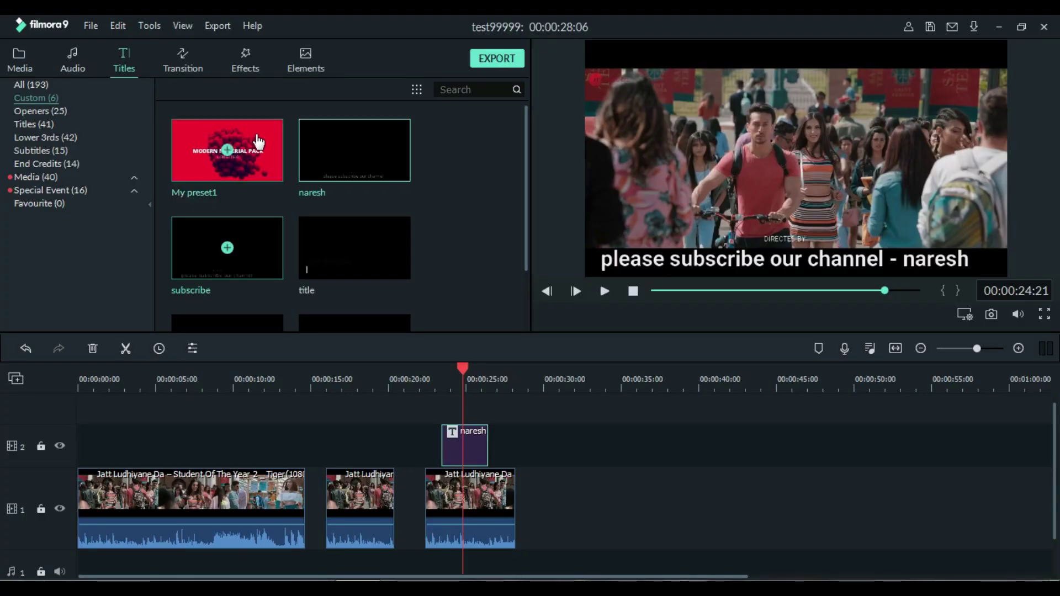
- Start a media import and select the delhi station video in the bkk folder on drive D
left_click(20, 60)
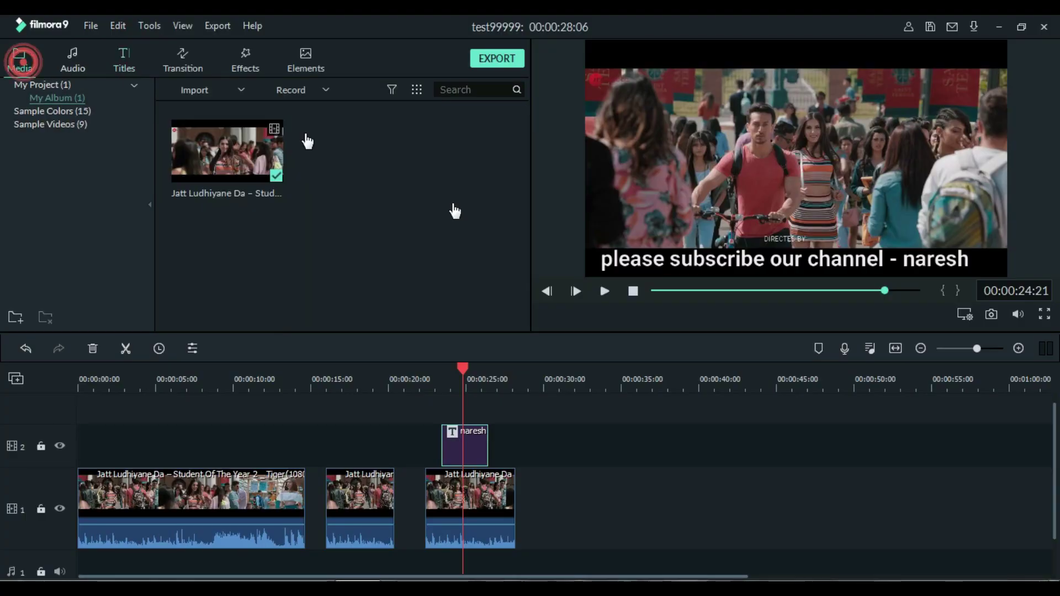
left_click(203, 89)
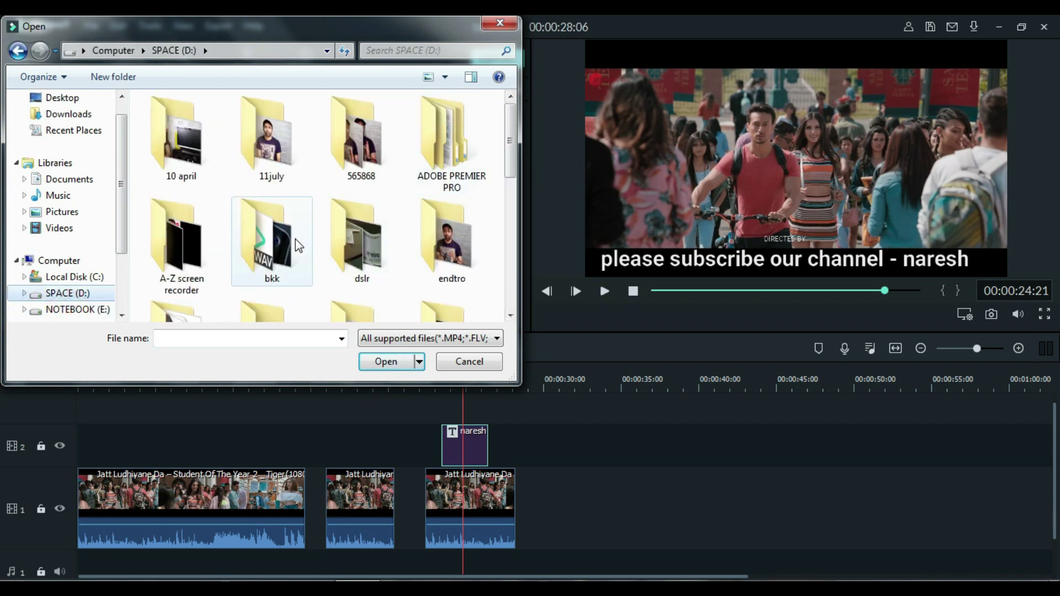
double_click(280, 249)
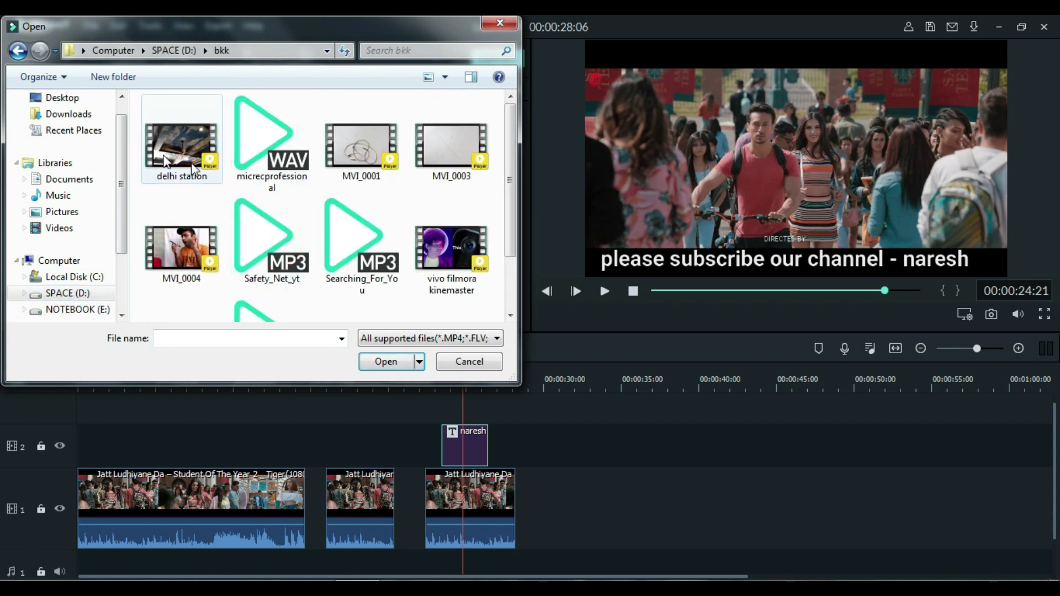
left_click(181, 148)
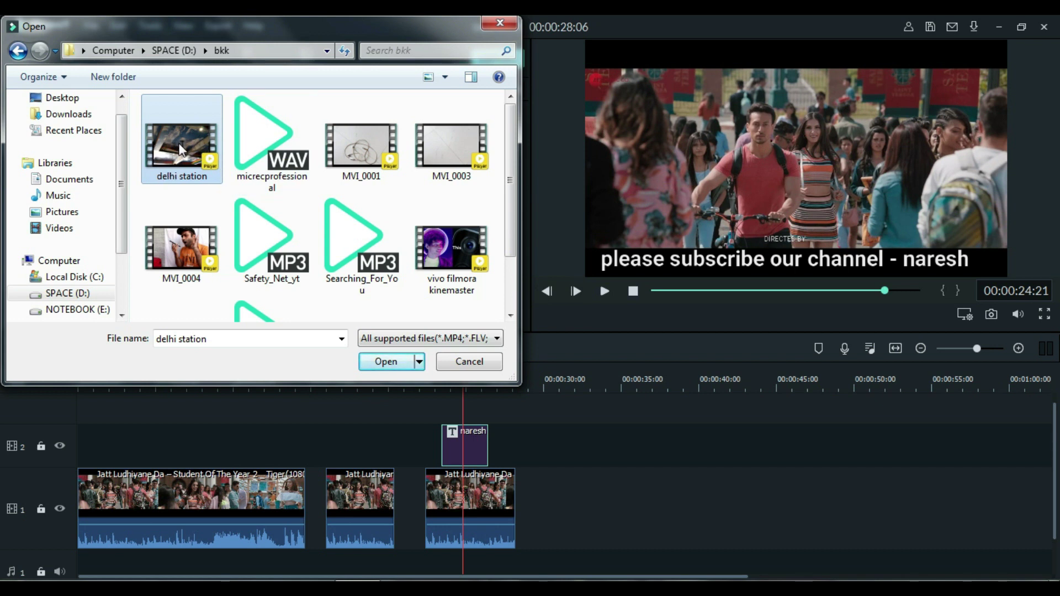
- Check the total bitrate in the delhi station file's properties and import the video into the project
right_click(180, 148)
left_click(265, 451)
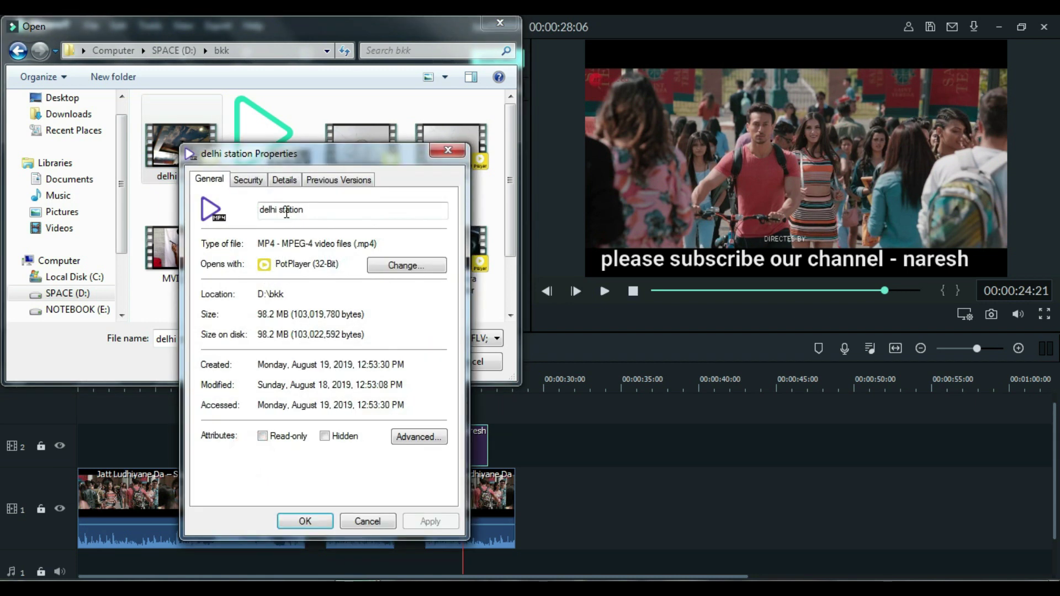
left_click(285, 180)
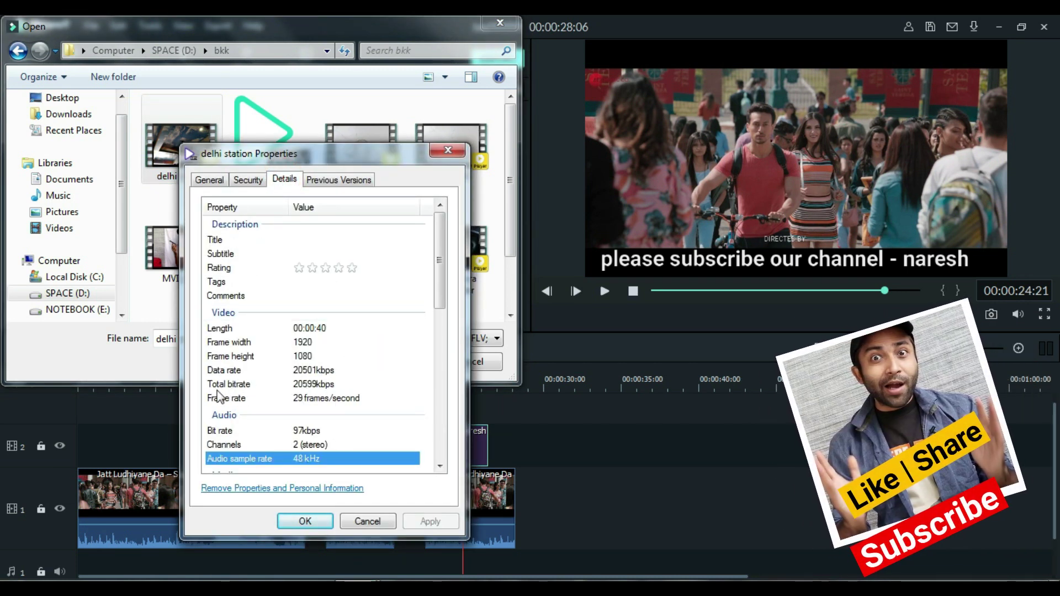
left_click(293, 385)
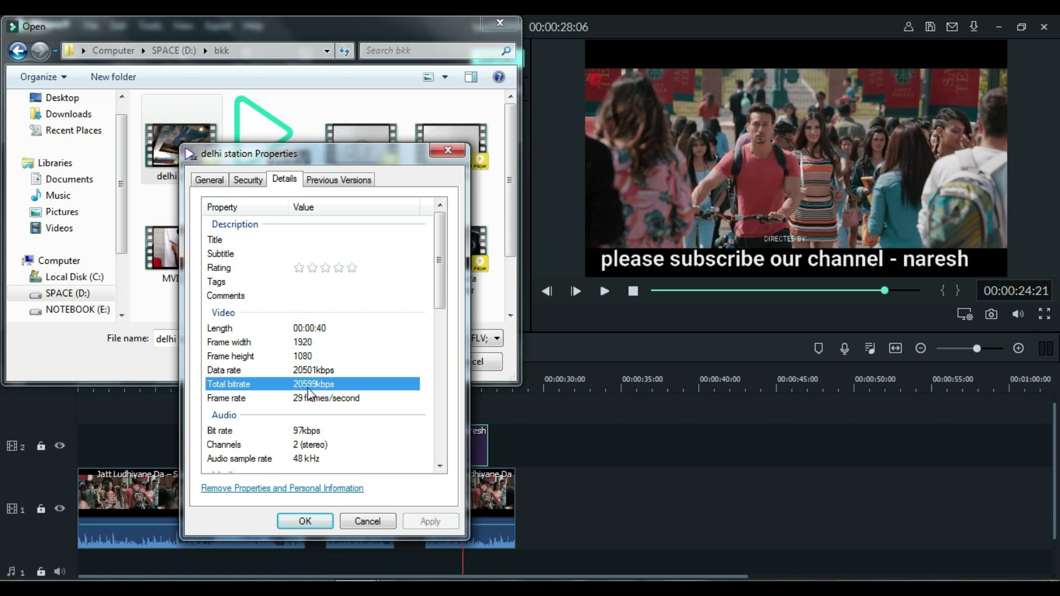
left_click(449, 153)
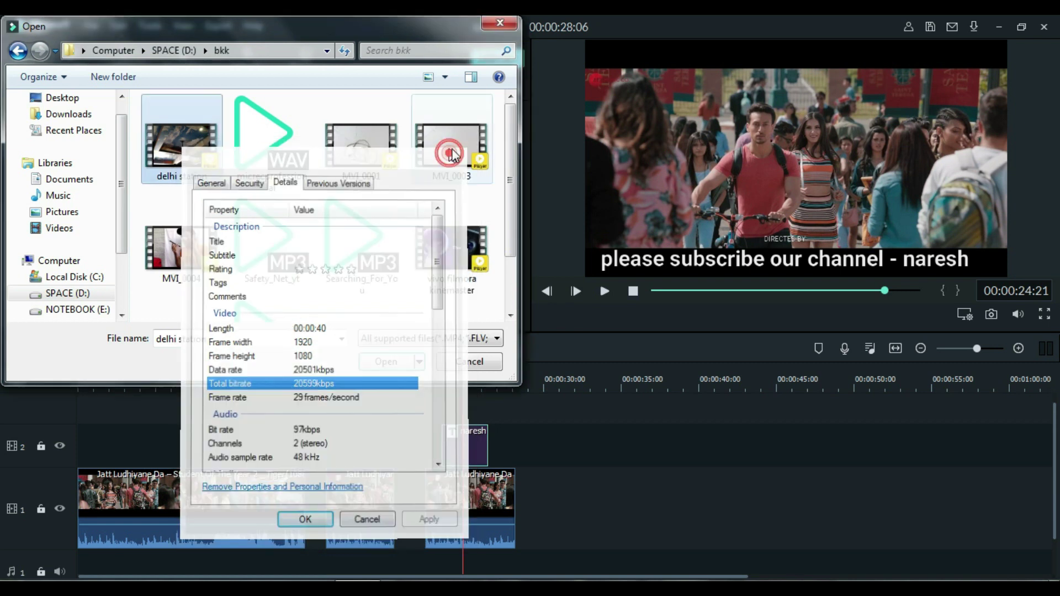
left_click(378, 364)
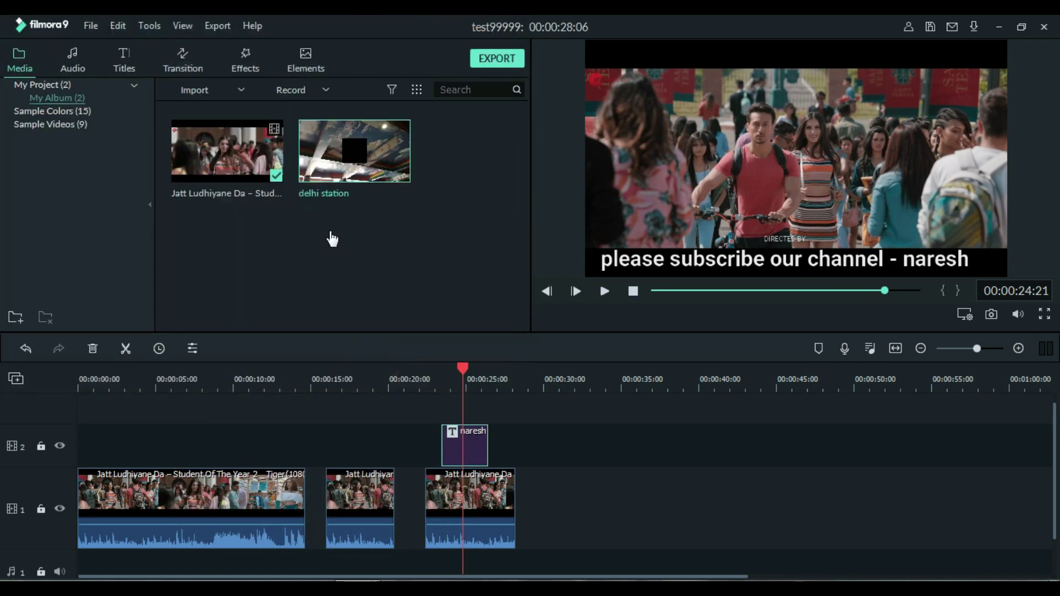
- Replace all timeline clips with the delhi station video at the start of track 1, and place the playhead at 00:00:13:16
left_click(684, 328)
left_click_drag(332, 149, 557, 497)
left_click(627, 383)
left_click(525, 409)
left_click_drag(77, 572, 6, 563)
left_click(92, 349)
left_click(441, 469)
right_click(442, 469)
left_click(464, 470)
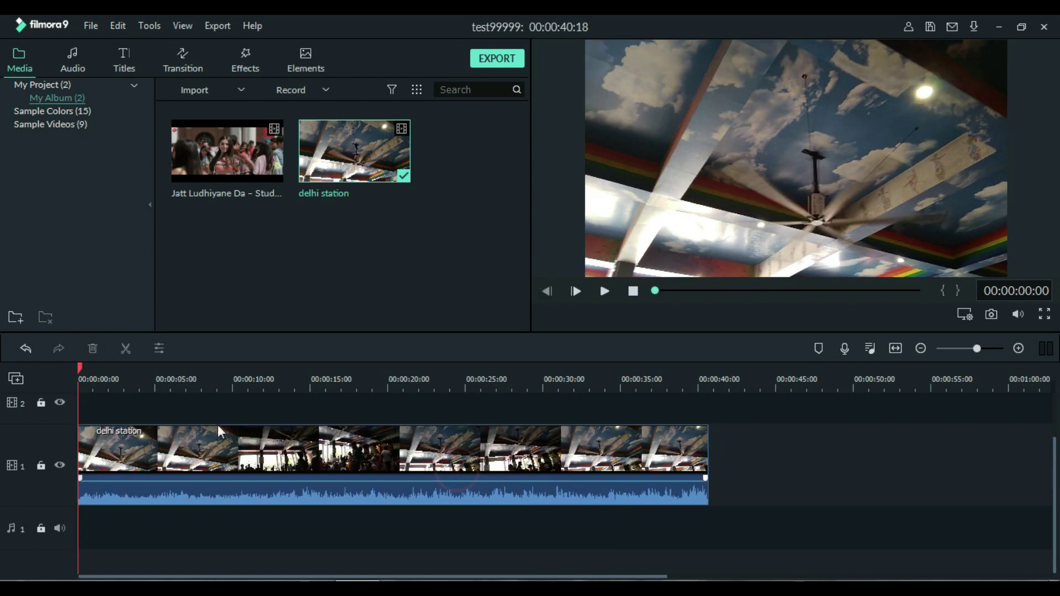
left_click(190, 379)
left_click(289, 379)
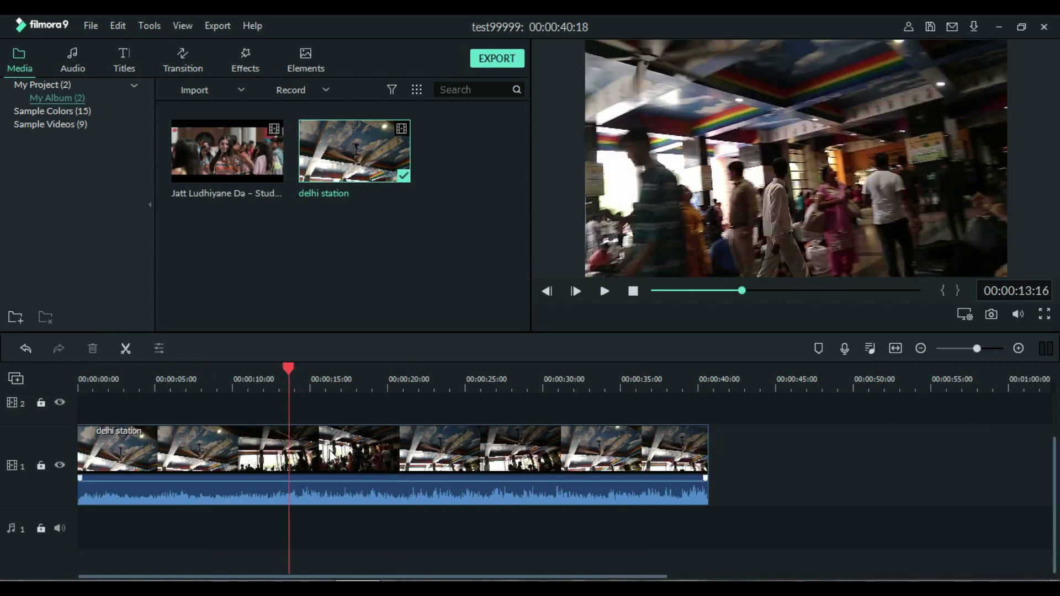
- Open the local MP4 export options and view the save-folder chooser, closing it without picking a folder
left_click(494, 61)
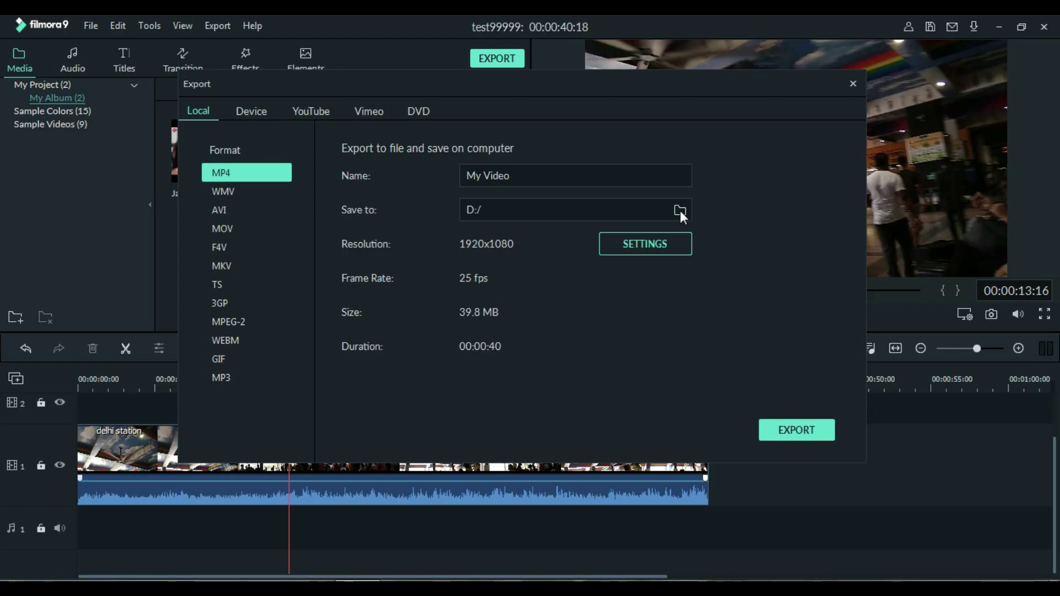
left_click(679, 210)
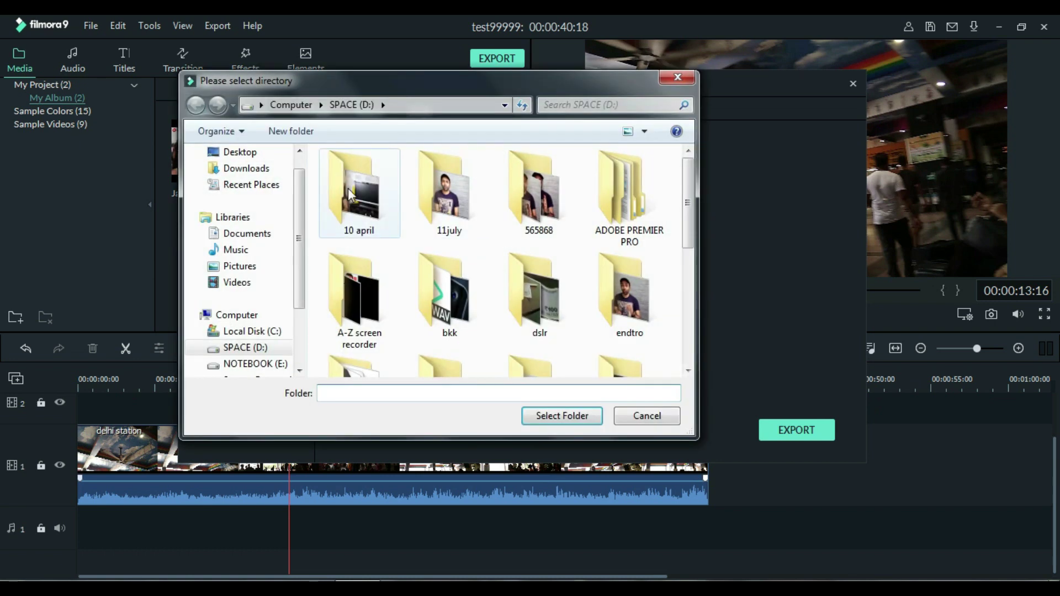
left_click(685, 76)
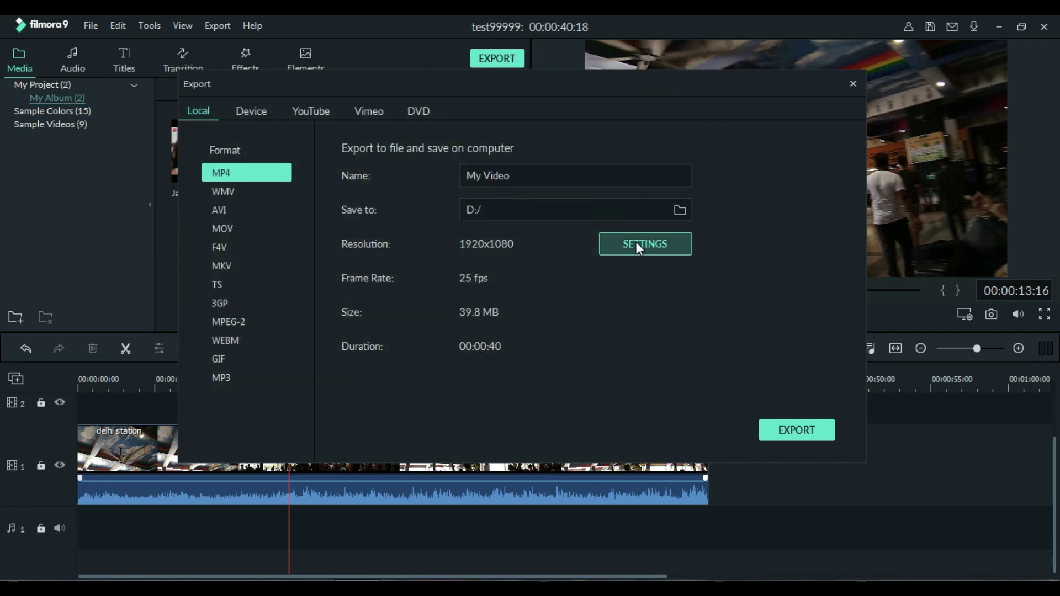
- Set the export quality to Best in the export settings and check the available video encoders
left_click(634, 242)
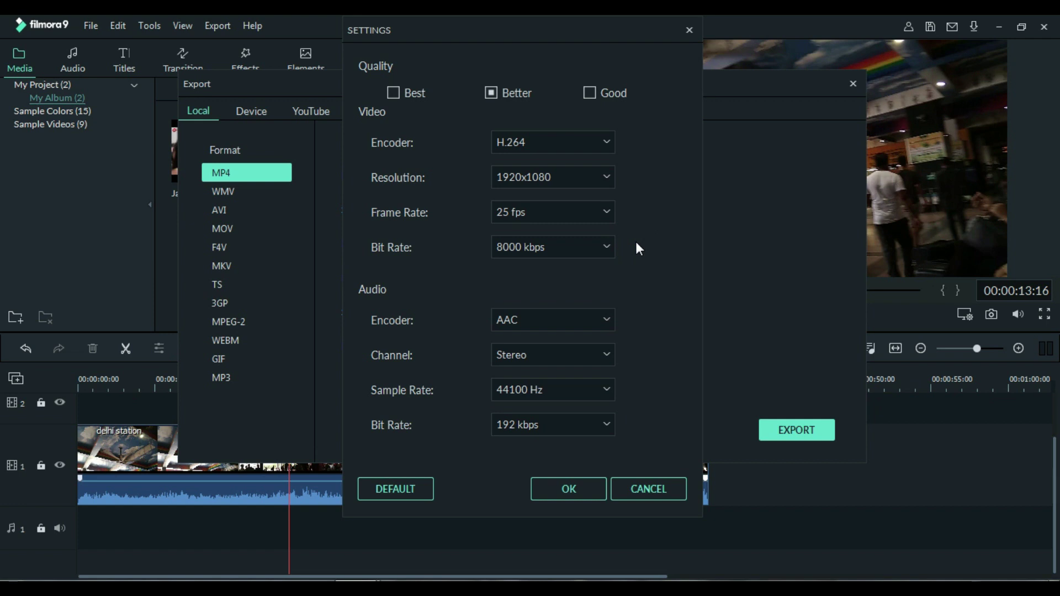
left_click(394, 92)
left_click(541, 146)
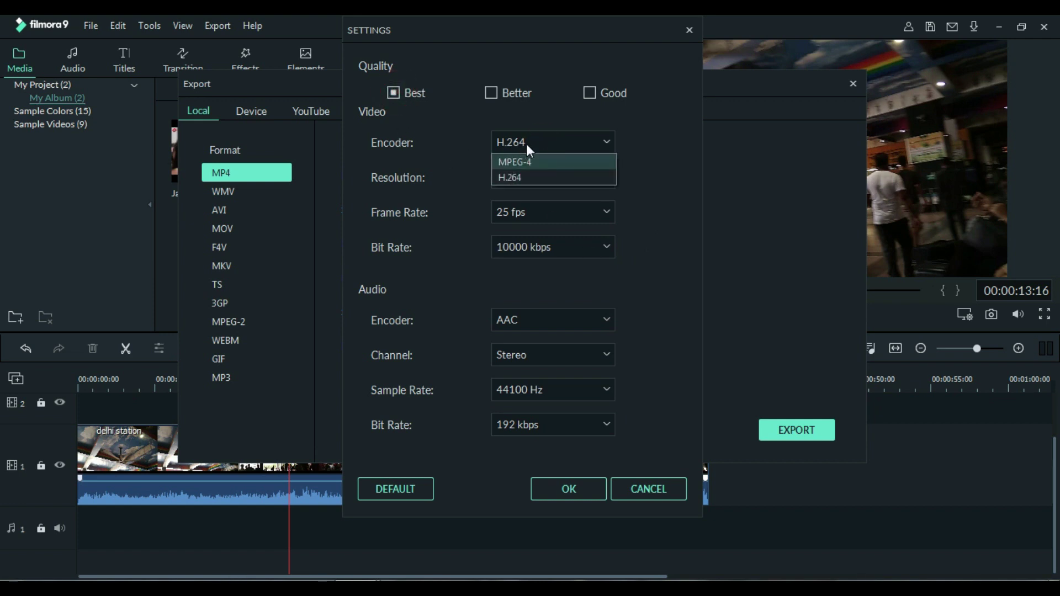
left_click(651, 158)
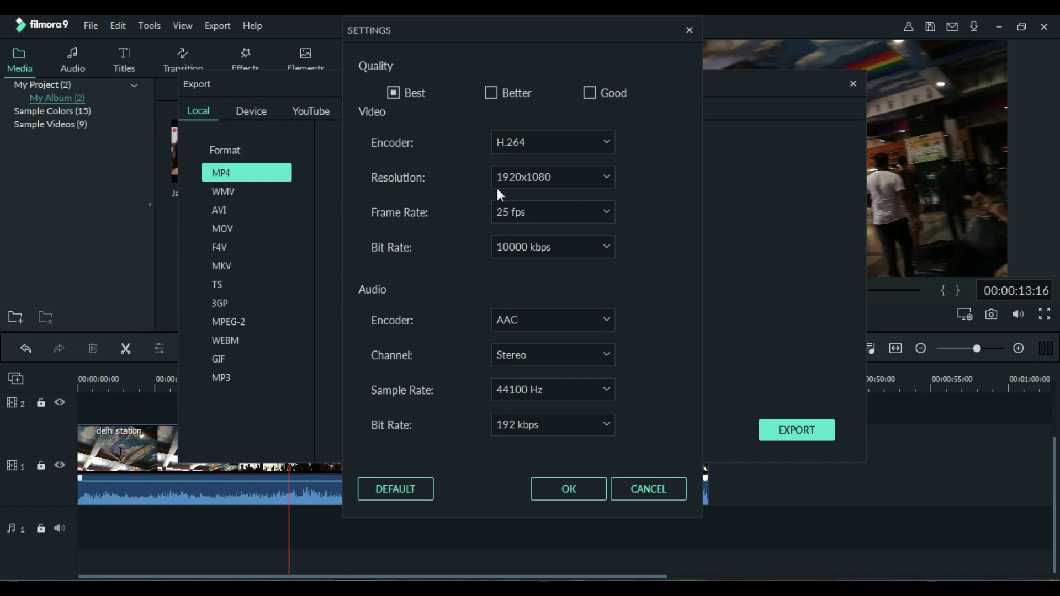
- Choose 1920x1080 as the export resolution, review the frame rate options, and set the video bit rate to 20000 kbps
left_click(566, 177)
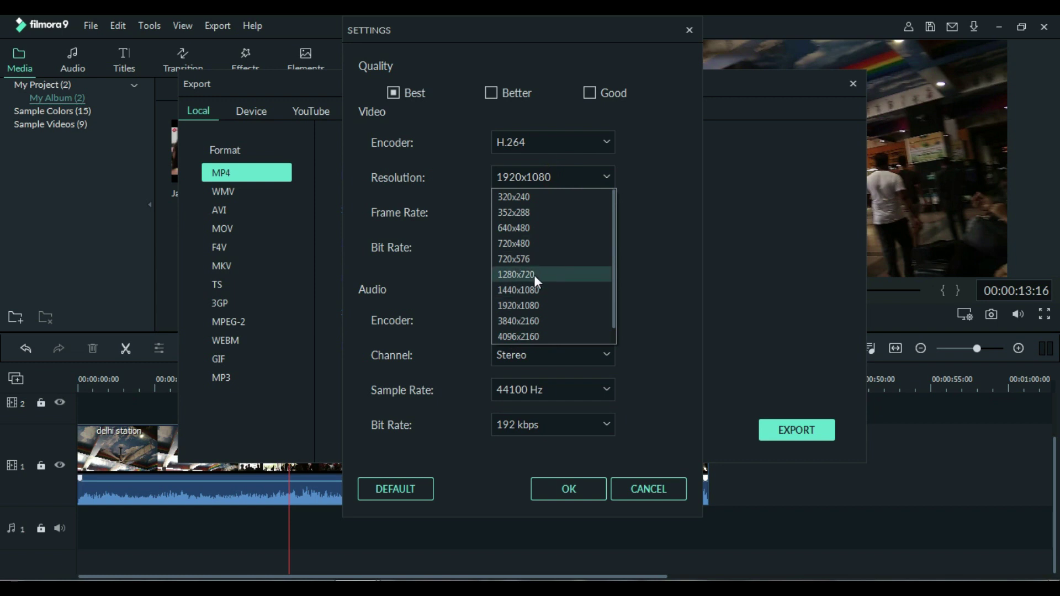
left_click(546, 304)
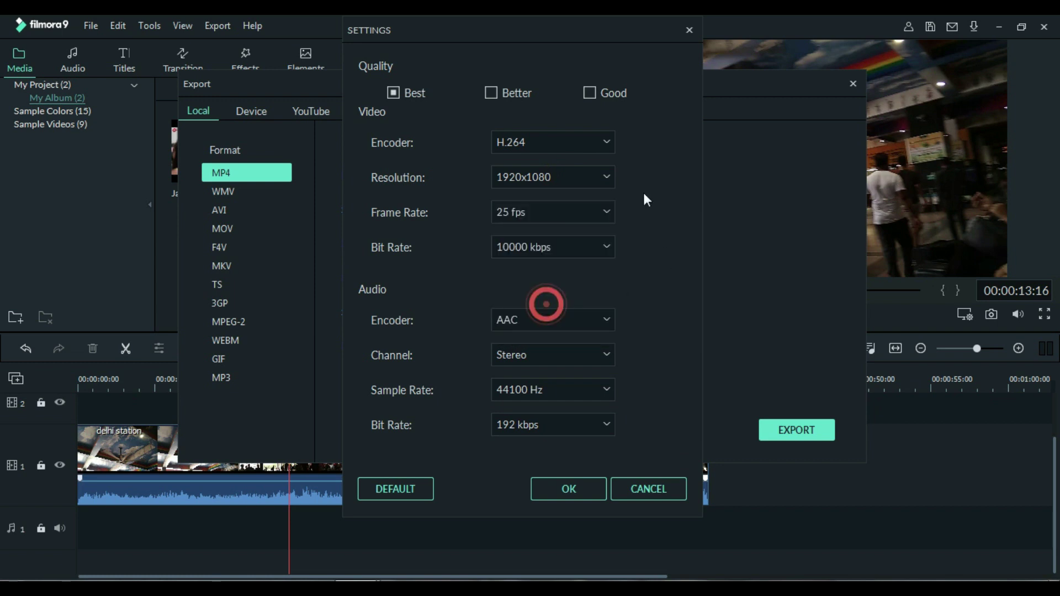
left_click(558, 213)
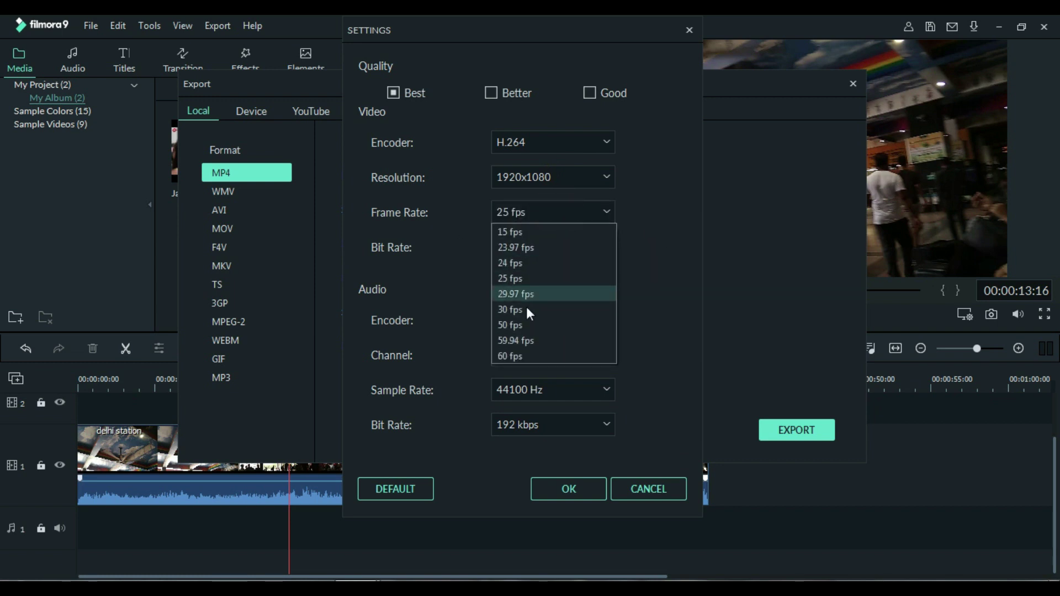
left_click(654, 213)
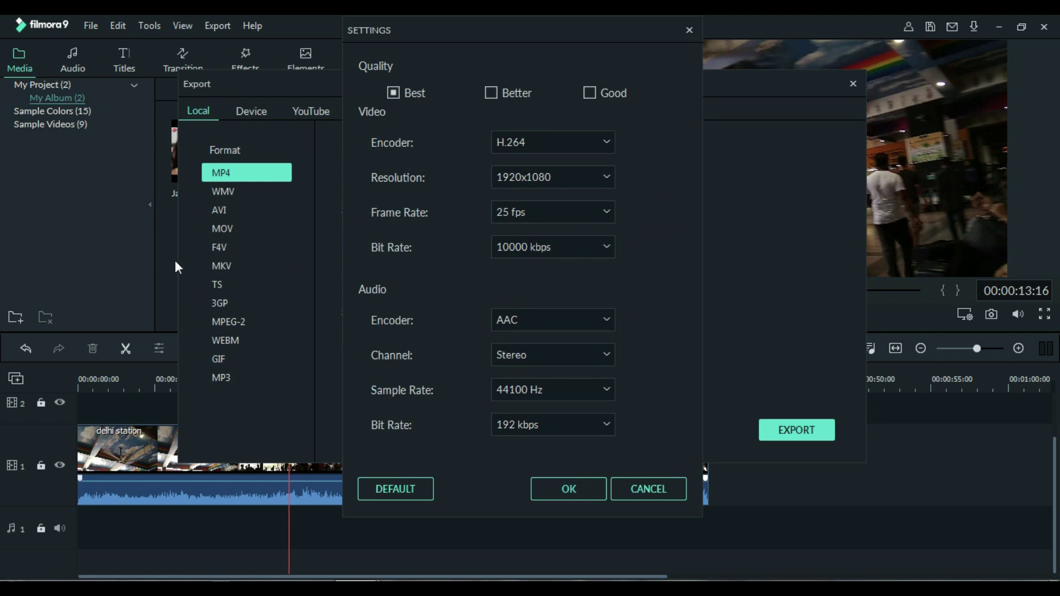
left_click(546, 250)
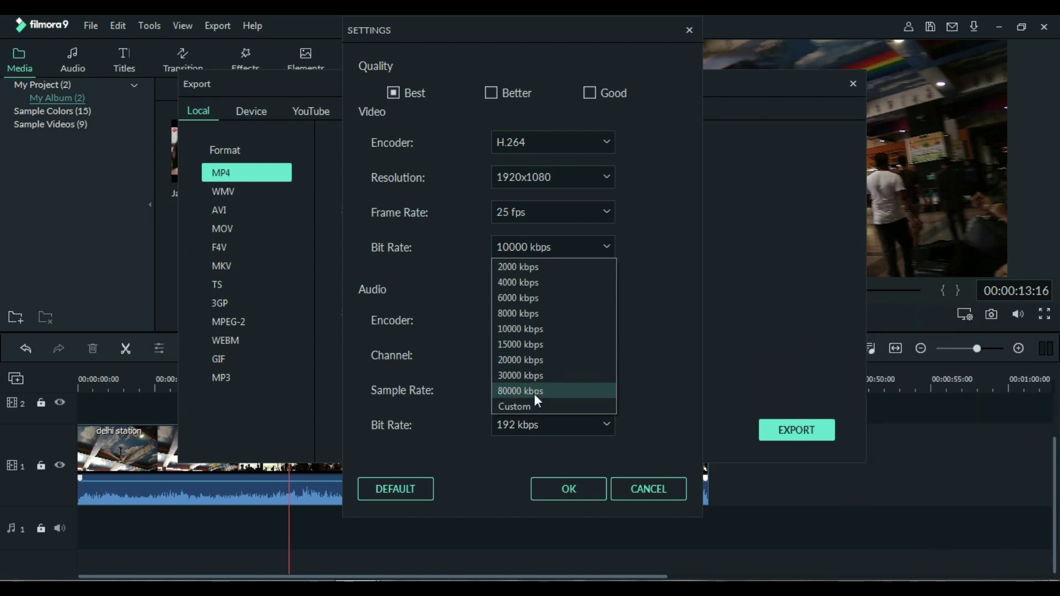
left_click(543, 360)
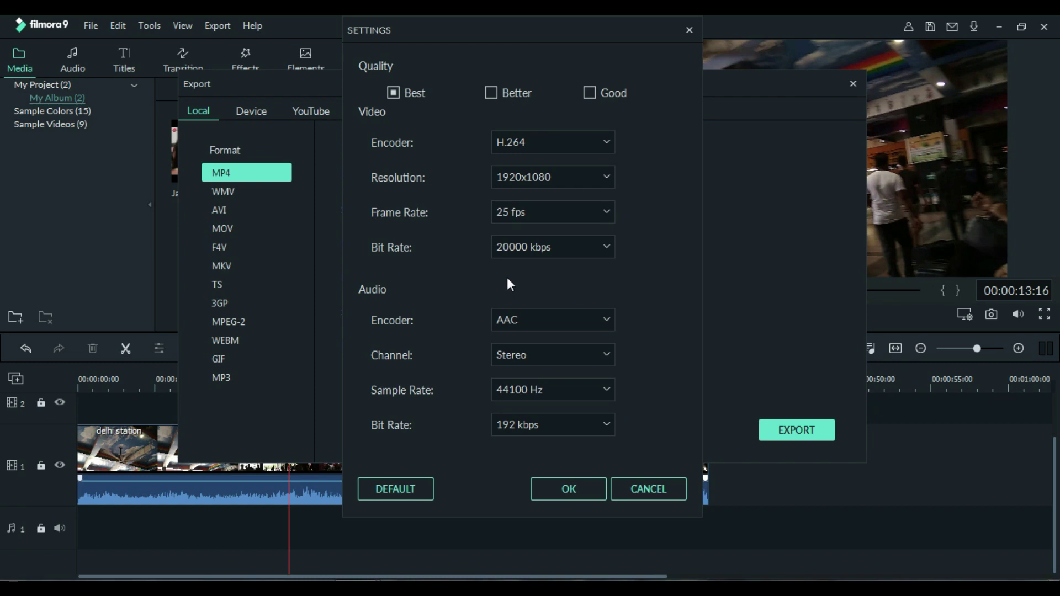
- Set the export audio to the AAC encoder, 5.1 Surround Sound channel and 48000 Hz sample rate
left_click(526, 317)
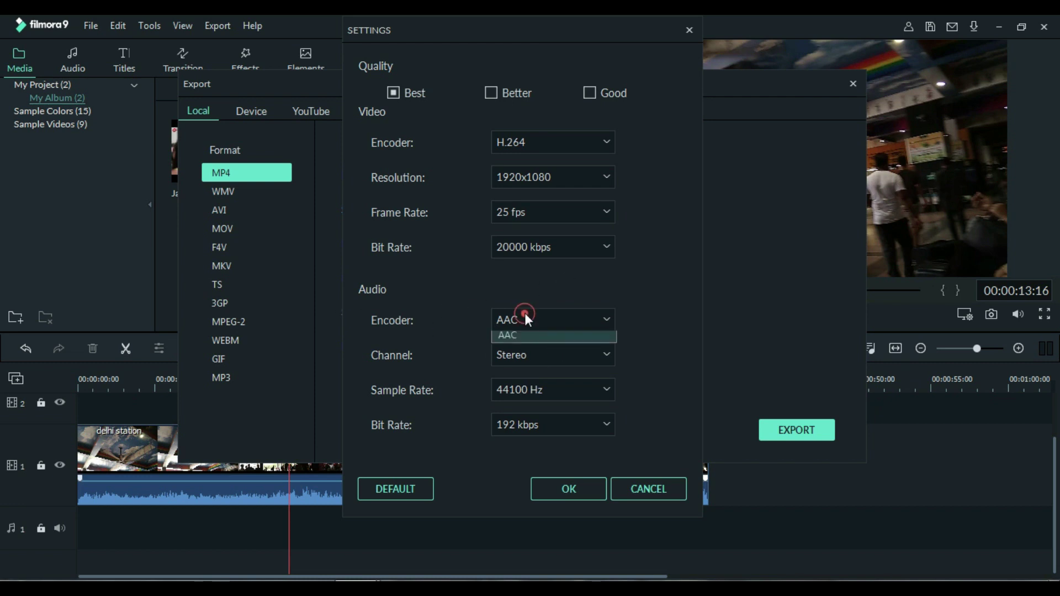
left_click(525, 343)
left_click(518, 358)
left_click(524, 404)
left_click(524, 391)
left_click(513, 428)
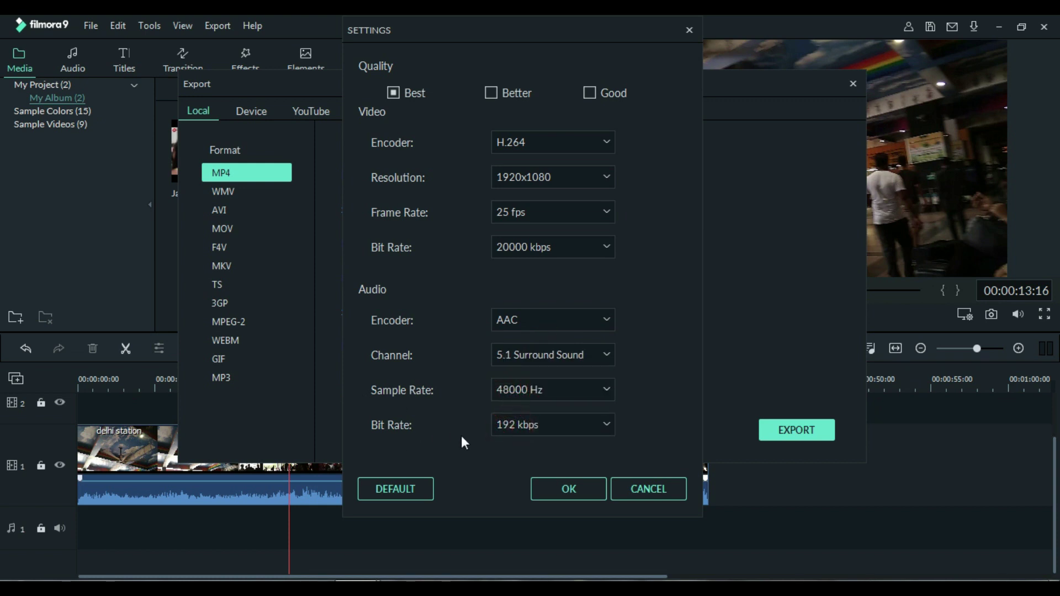
- Choose a new audio bit rate and accept the export settings
left_click(532, 428)
left_click(512, 506)
left_click(564, 496)
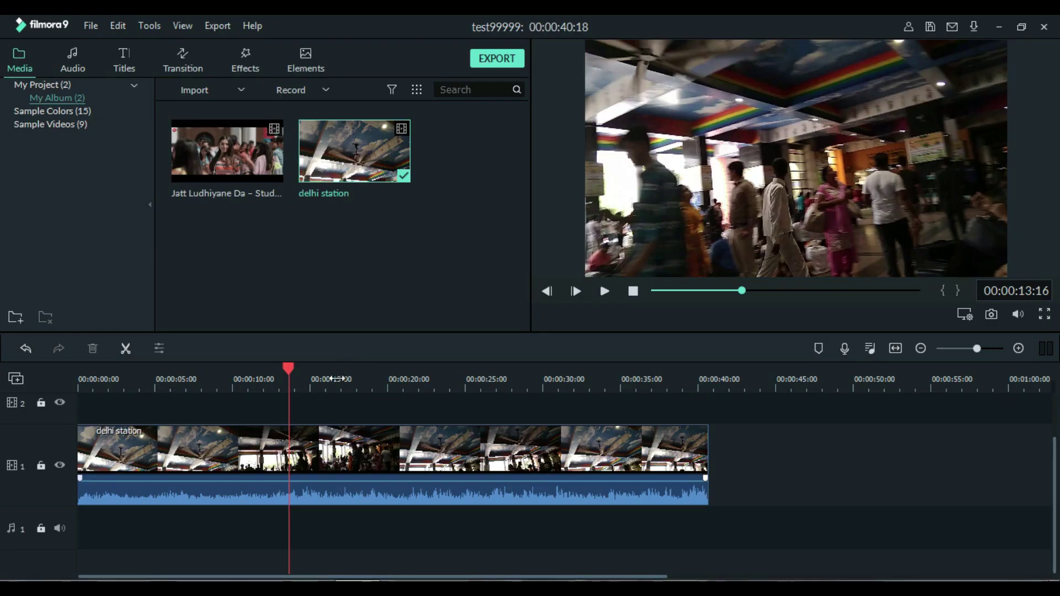
- Open the delhi station clip's audio settings and add a volume keyframe at 00:00:13:16
double_click(347, 466)
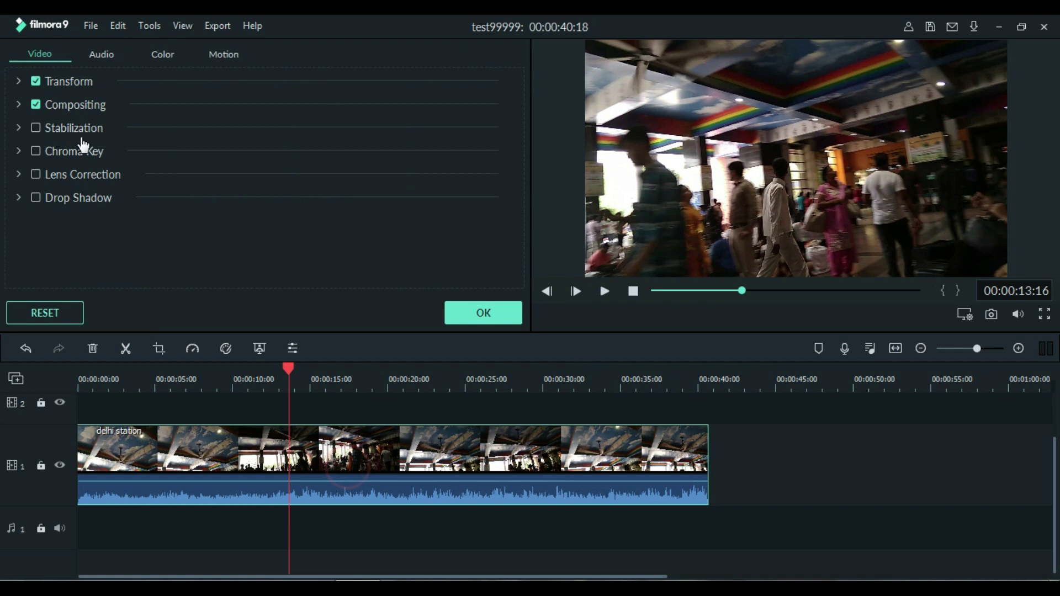
left_click(101, 53)
scroll(10, 201, "down", 2)
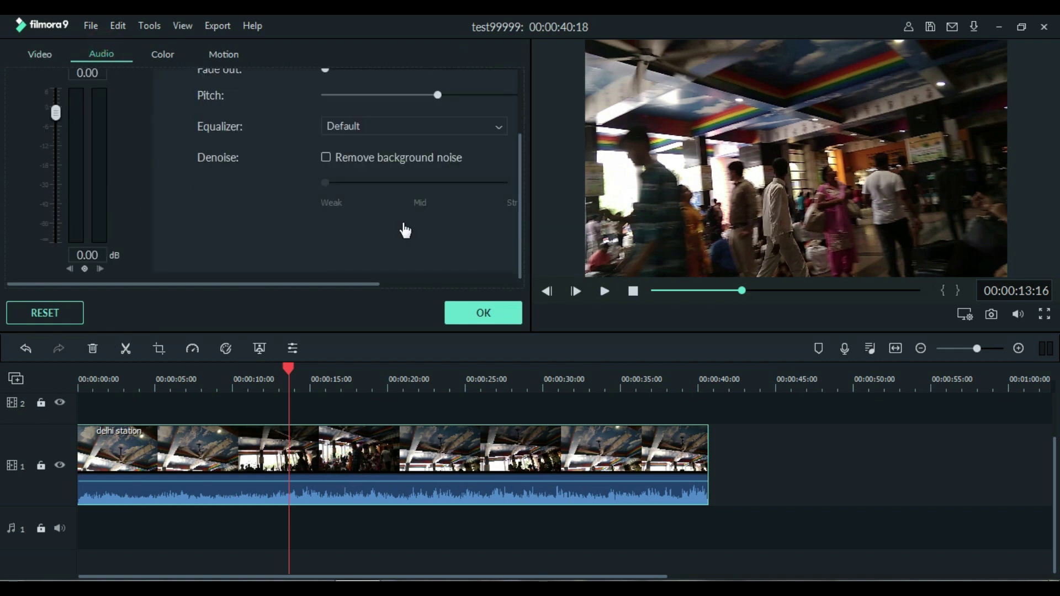
left_click(84, 269)
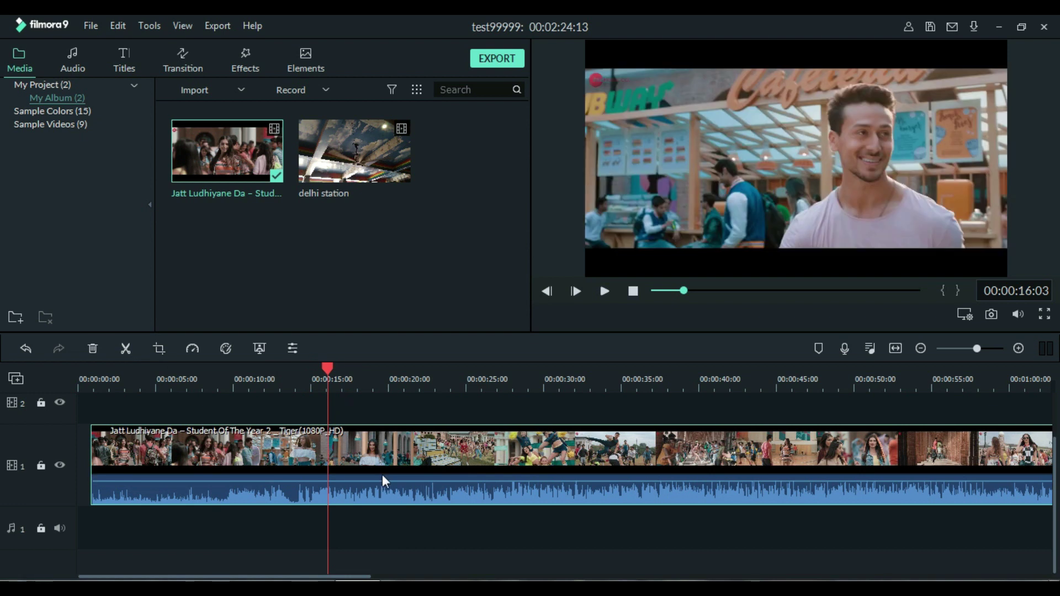
- Add volume keyframes to the Jatt Ludhiyane Da clip at 00:00:16:03, 00:00:19:05 and 00:00:22:08
double_click(382, 476)
left_click(85, 269)
left_click(84, 268)
left_click(375, 380)
left_click(84, 269)
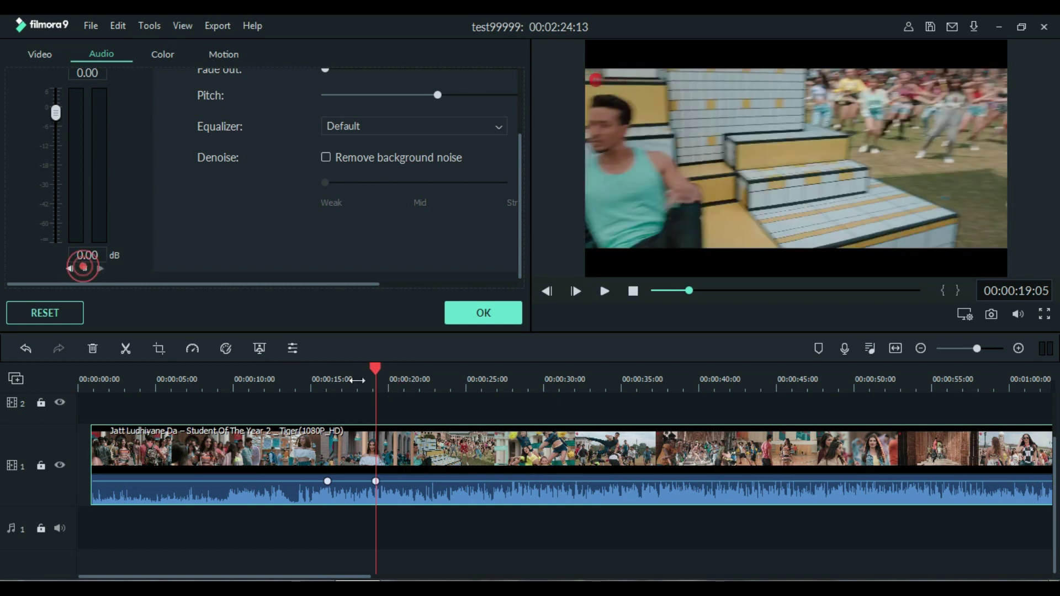
left_click(424, 381)
left_click(85, 269)
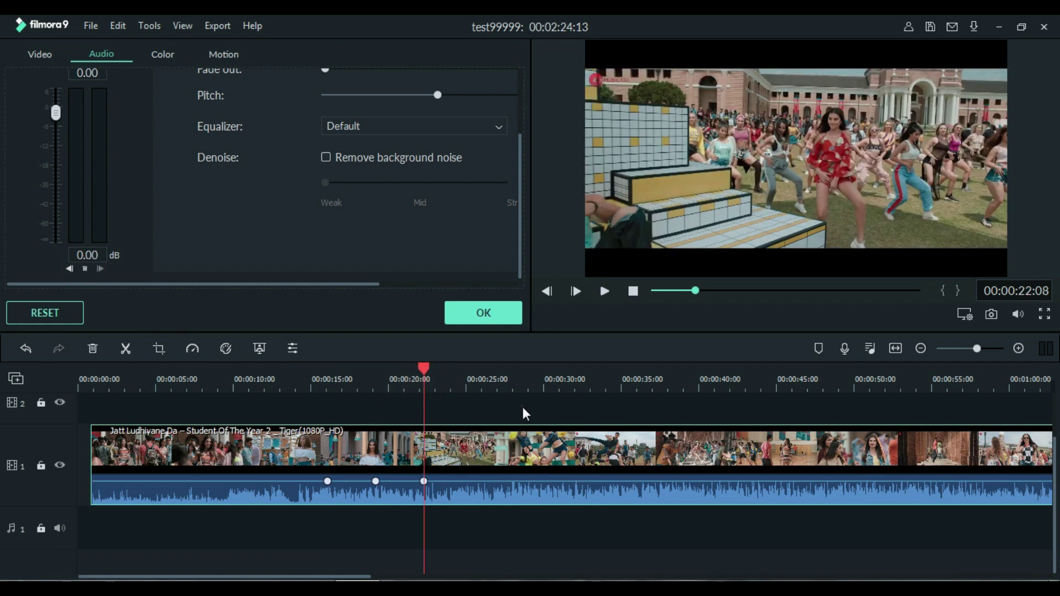
- Reposition the volume keyframes along the song clip's audio line
left_click(522, 411)
left_click(376, 489)
mouse_move(375, 481)
left_mouse_down()
mouse_move(372, 490)
mouse_move(419, 482)
mouse_move(392, 479)
left_mouse_up()
mouse_move(422, 484)
left_click(327, 478)
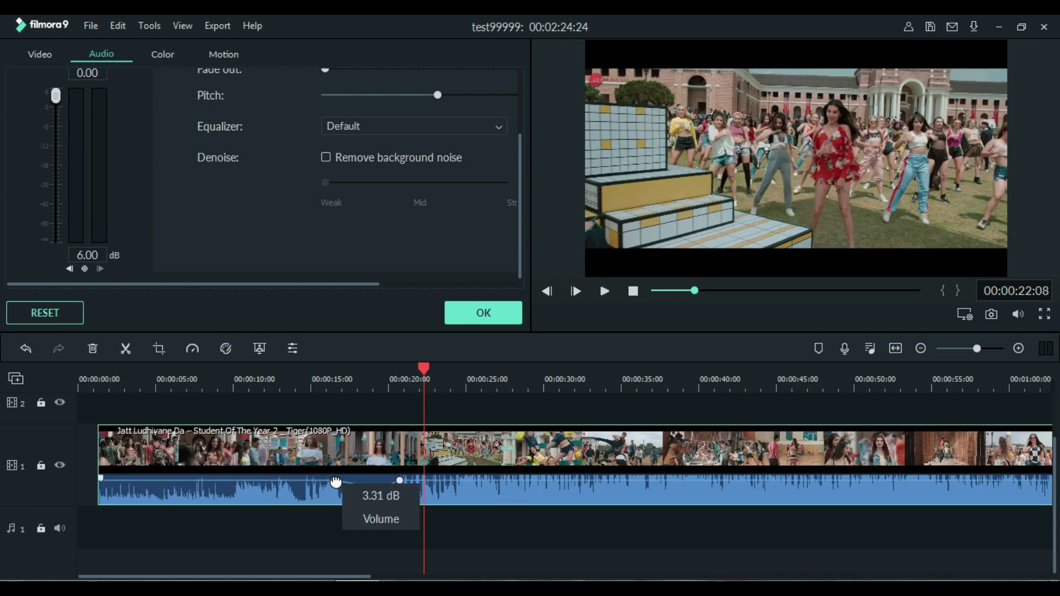
- Lower the middle volume keyframe to form a dip around 00:00:19 and accept the clip's audio settings
left_click(335, 479)
left_click_drag(380, 480, 379, 489)
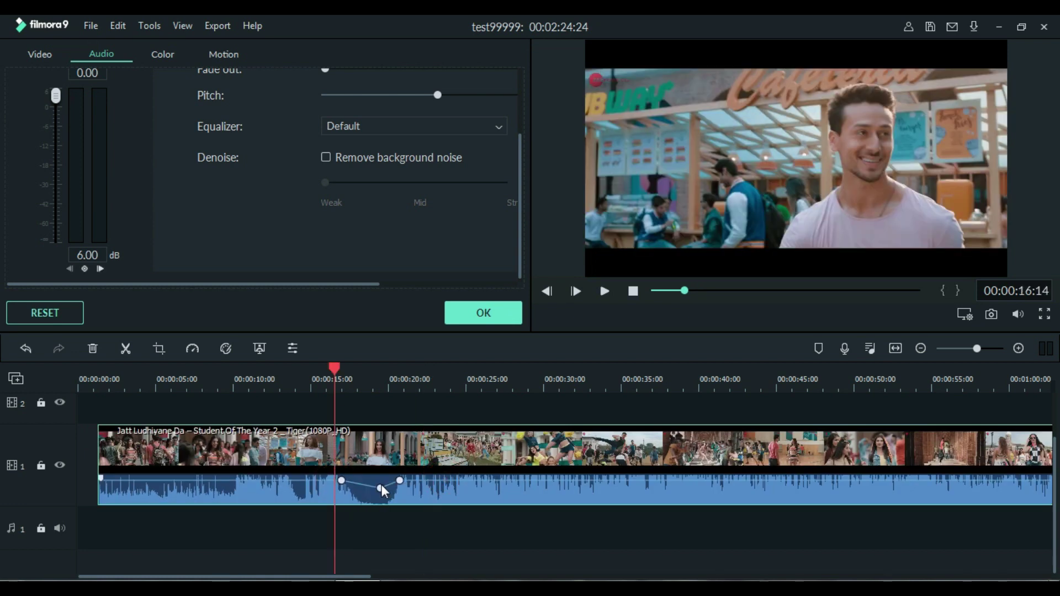
left_click(380, 489)
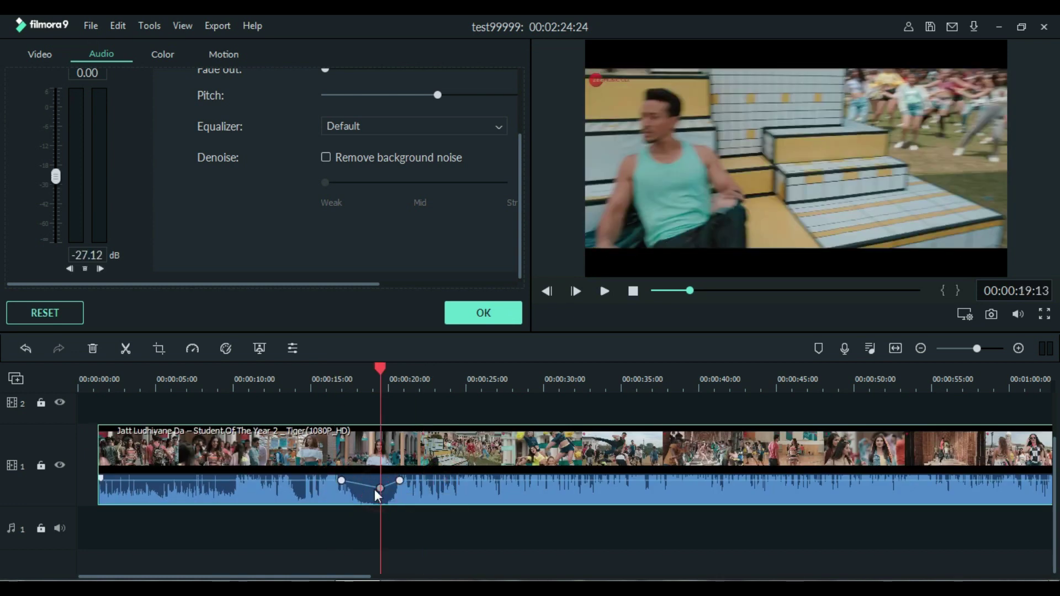
left_click_drag(381, 490, 374, 489)
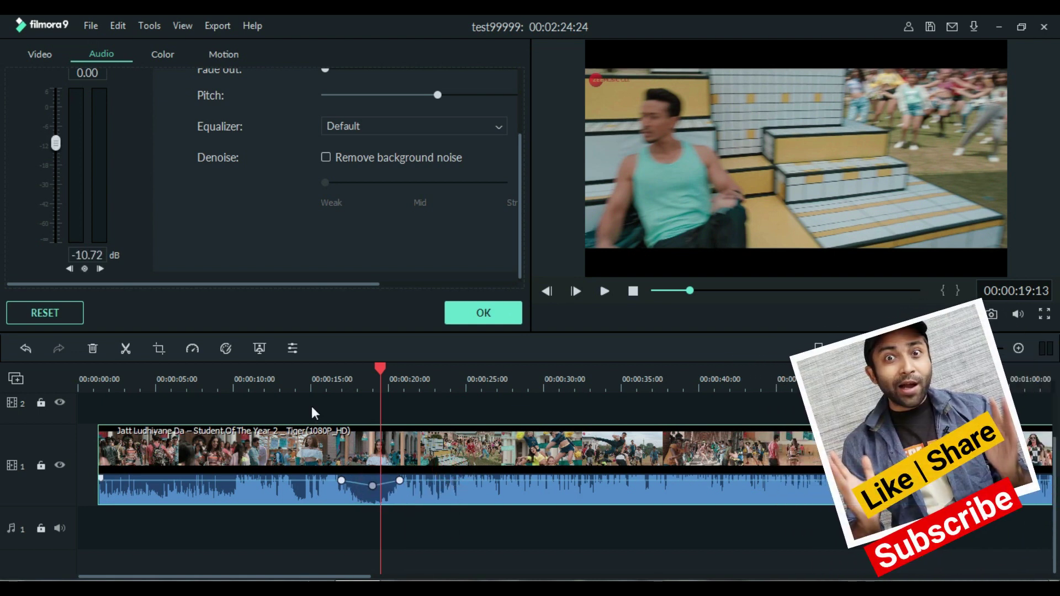
left_click(326, 381)
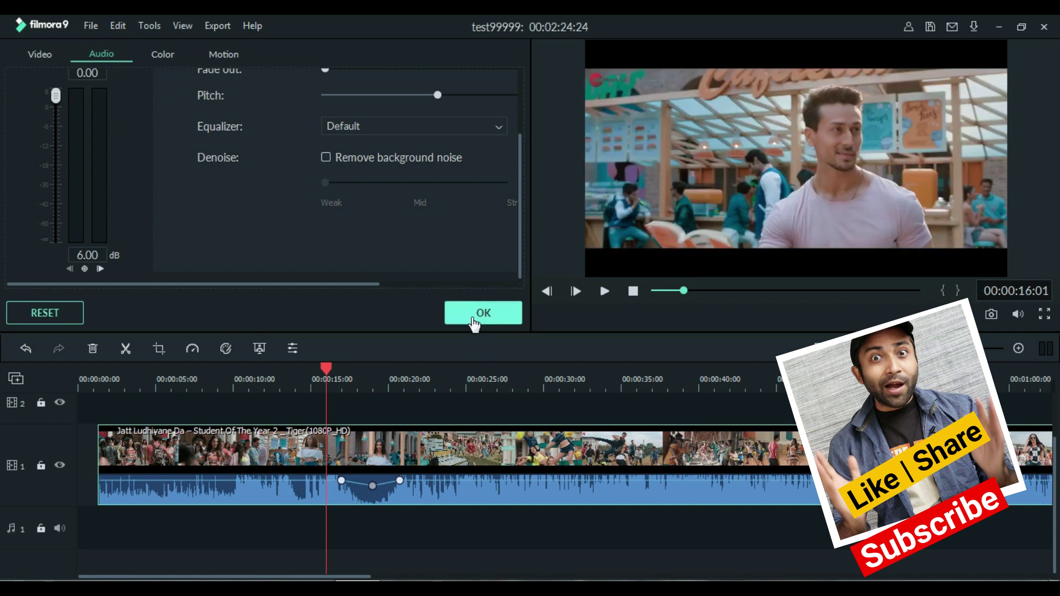
left_click(475, 315)
- Play the song clip from 00:00:16:01 through the volume dip to check the audio, pausing after it
left_click(604, 291)
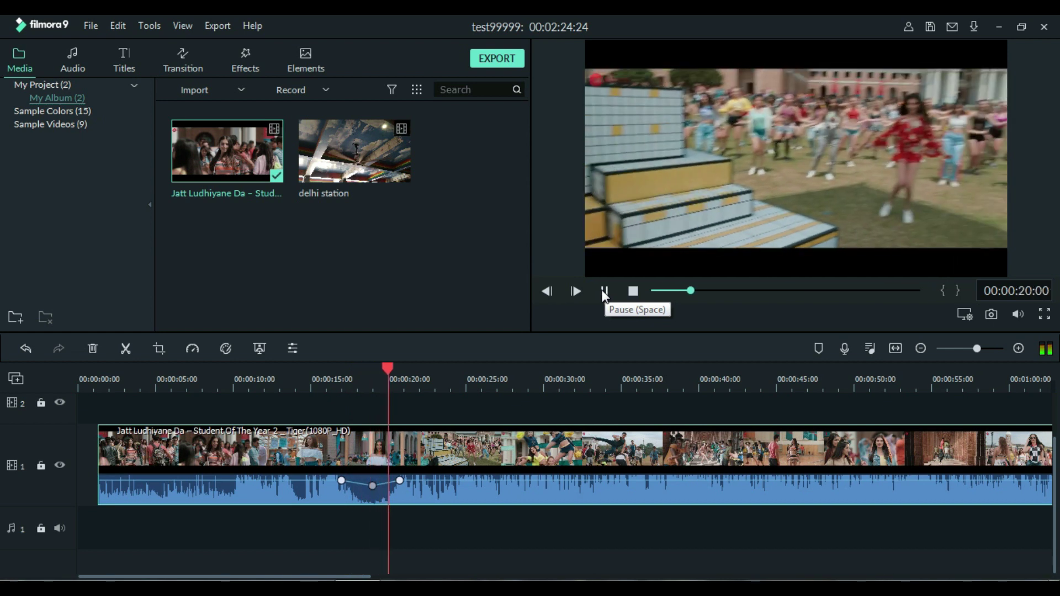
left_click(604, 291)
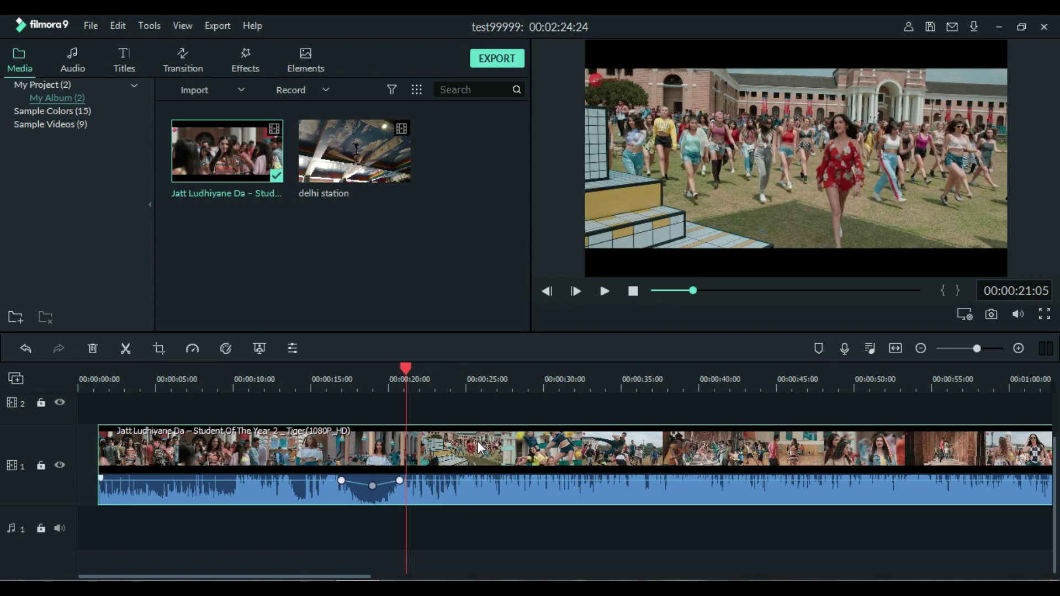
left_click(432, 380)
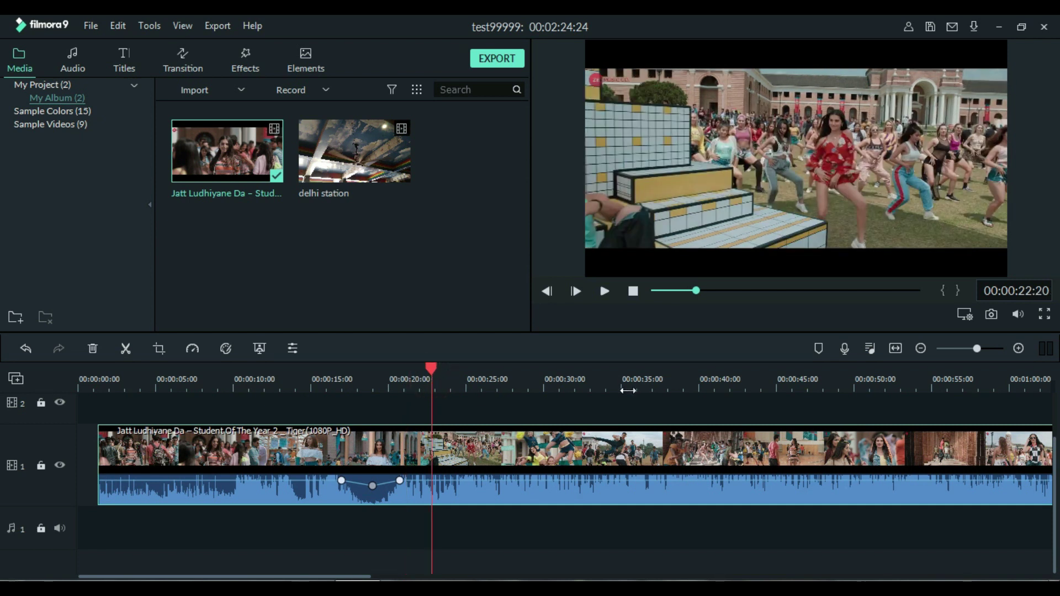
left_click(767, 382)
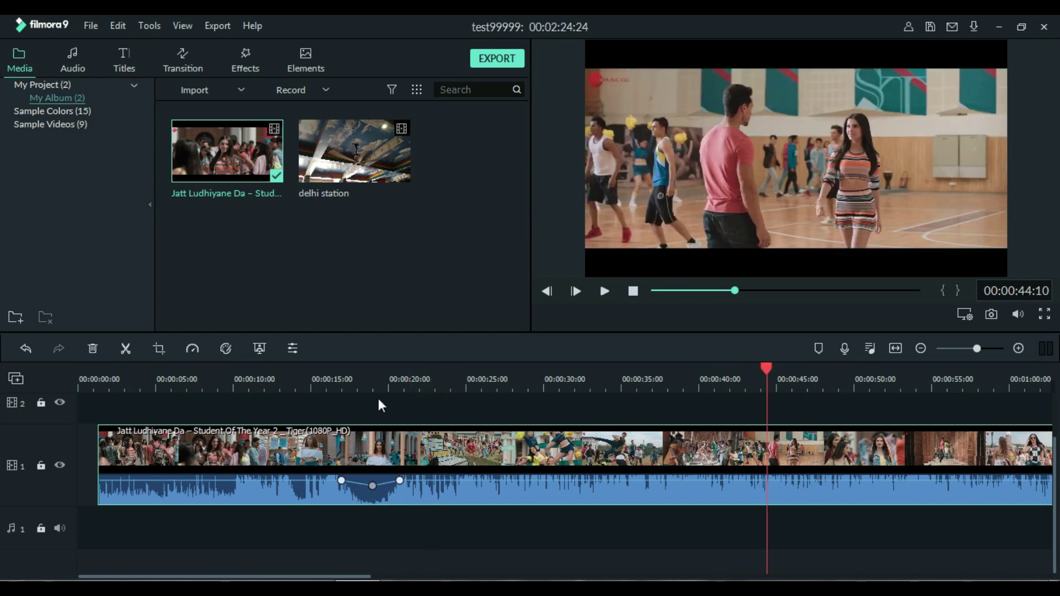
- Place markers on the song clip at 00:00:24:01, 00:00:30:03, 00:00:35:06 and 00:00:38:10
left_click(450, 380)
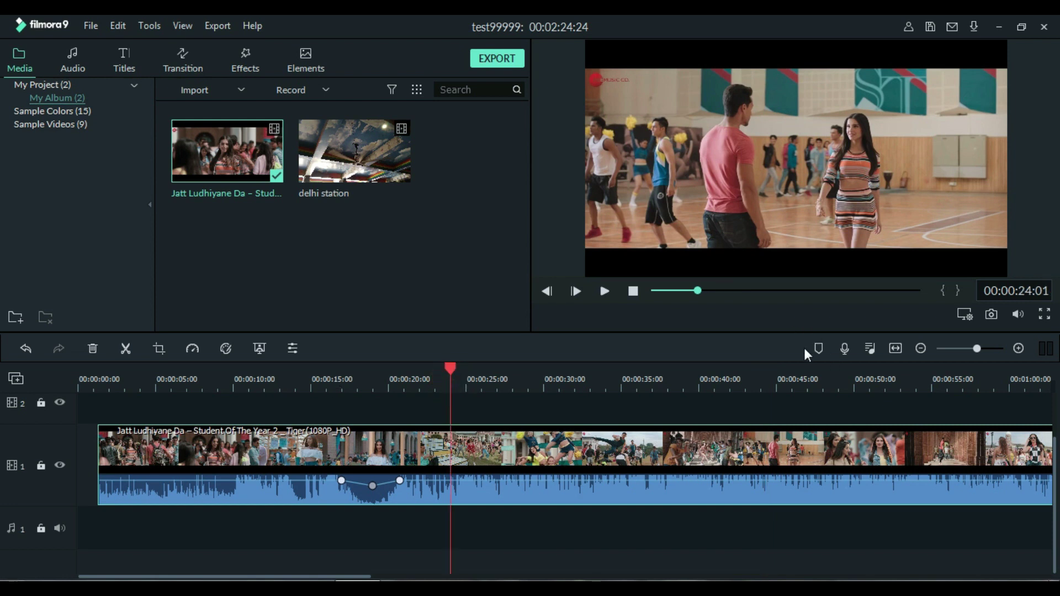
left_click(544, 380)
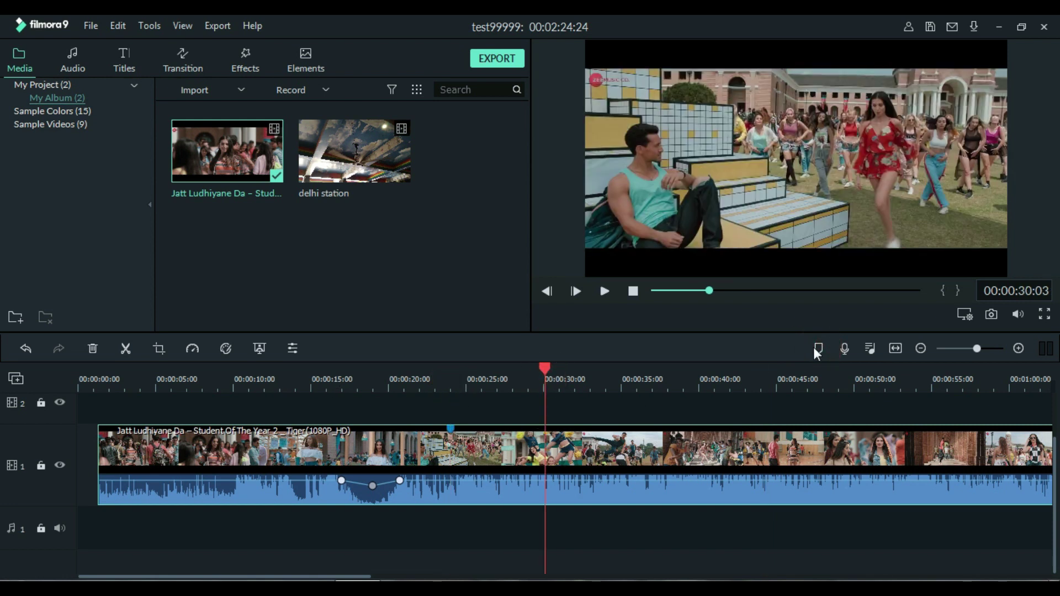
left_click(819, 348)
left_click(621, 385)
left_click(819, 348)
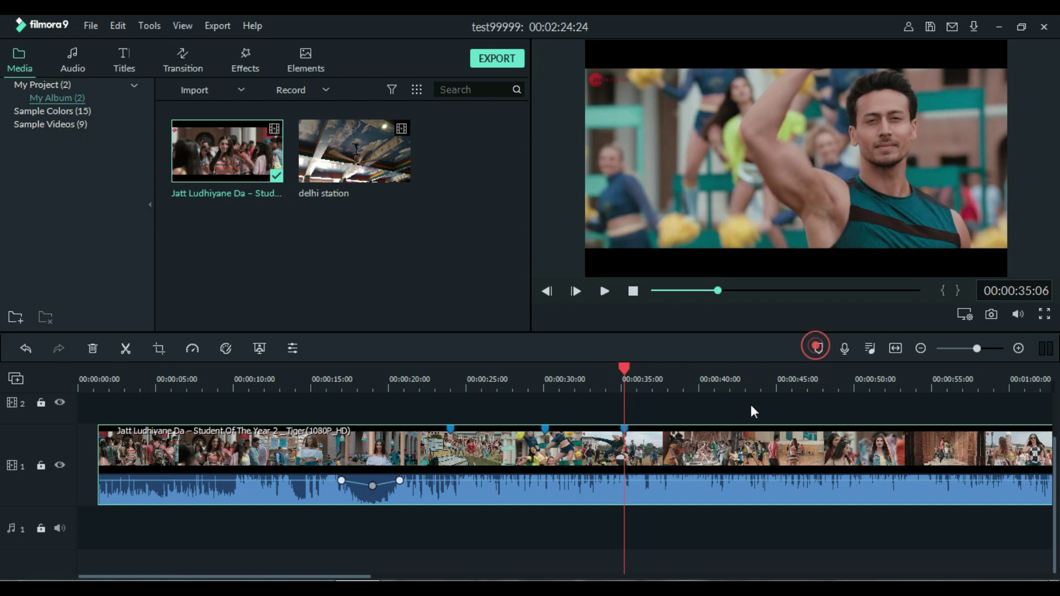
left_click(707, 382)
left_click(674, 384)
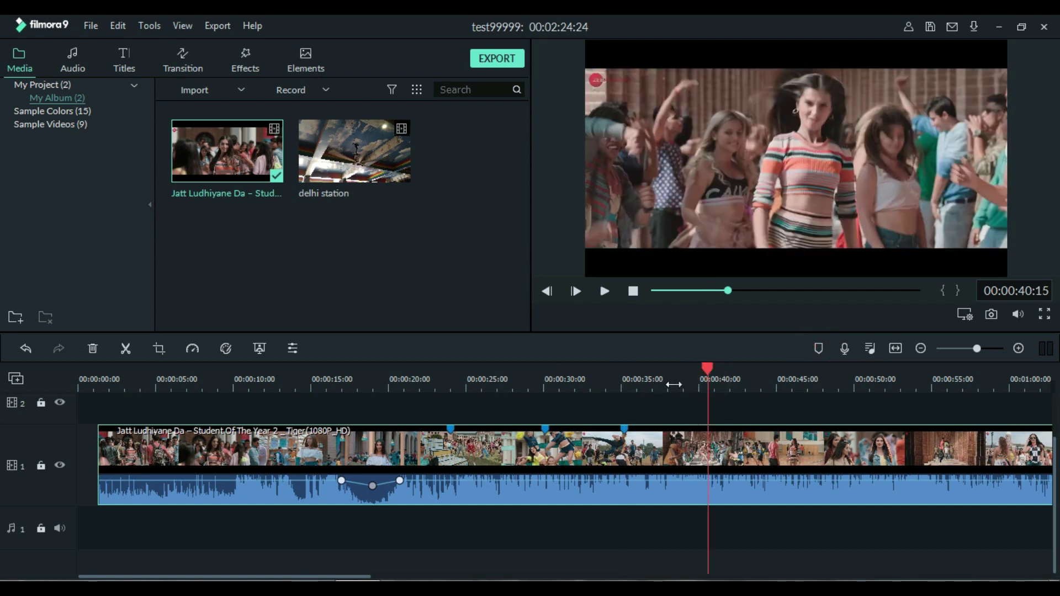
left_click(819, 349)
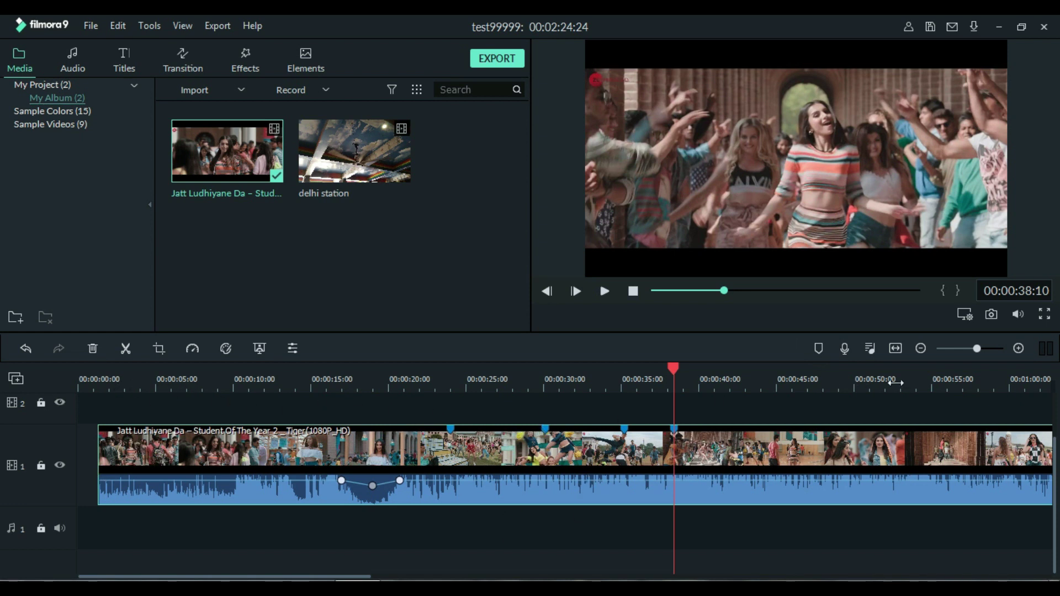
- Move the playhead to each of the four clip markers in turn to review the marked positions
left_click(450, 375)
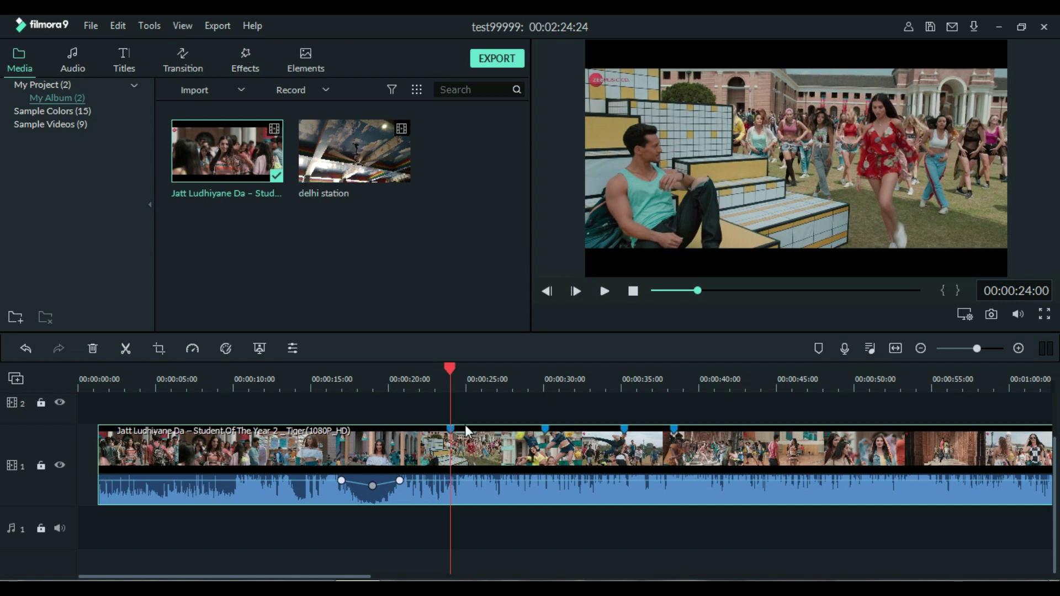
left_click(545, 377)
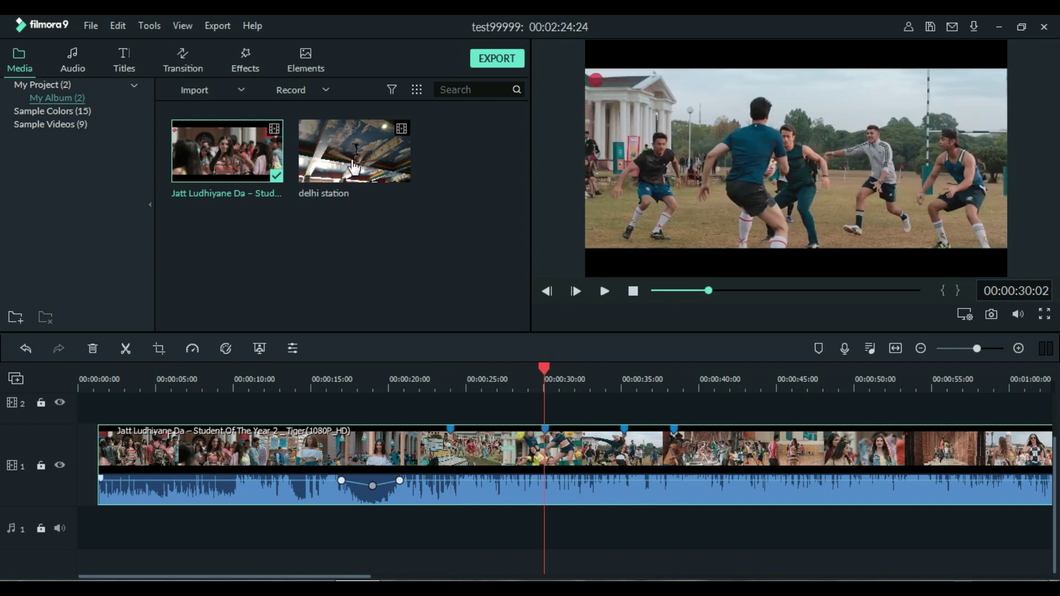
left_click(623, 372)
left_click(670, 372)
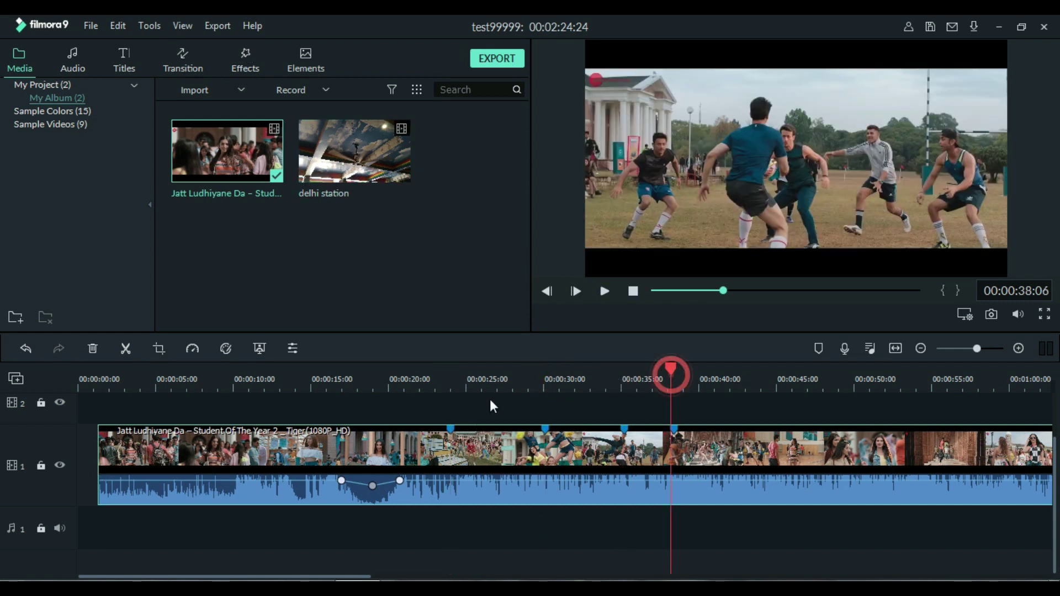